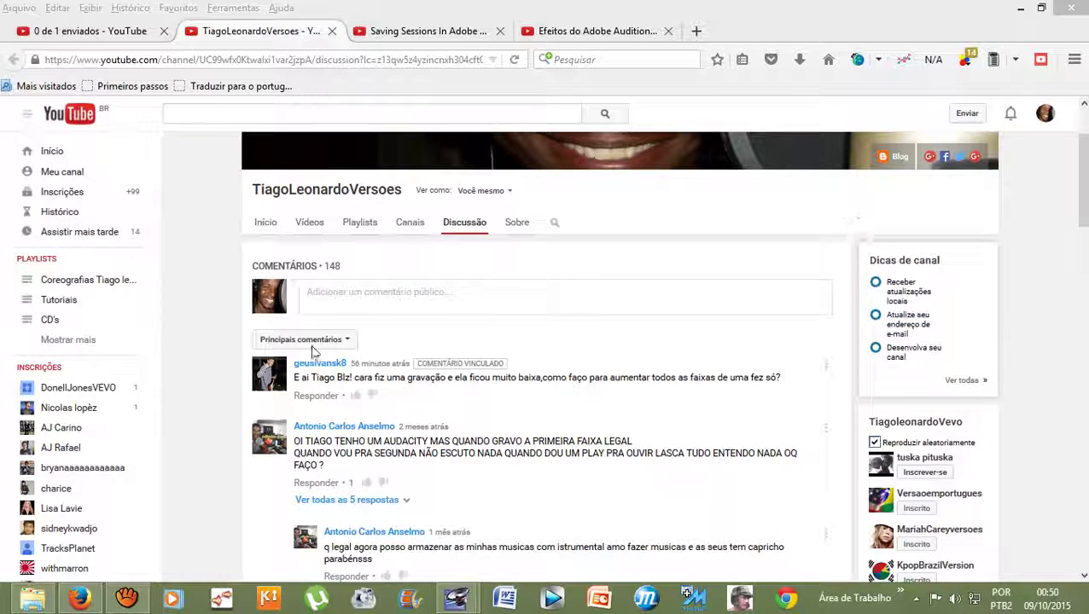
- Read the linked channel comment asking how to raise the volume of all tracks of a quiet recording at once
drag(295, 353, 349, 346)
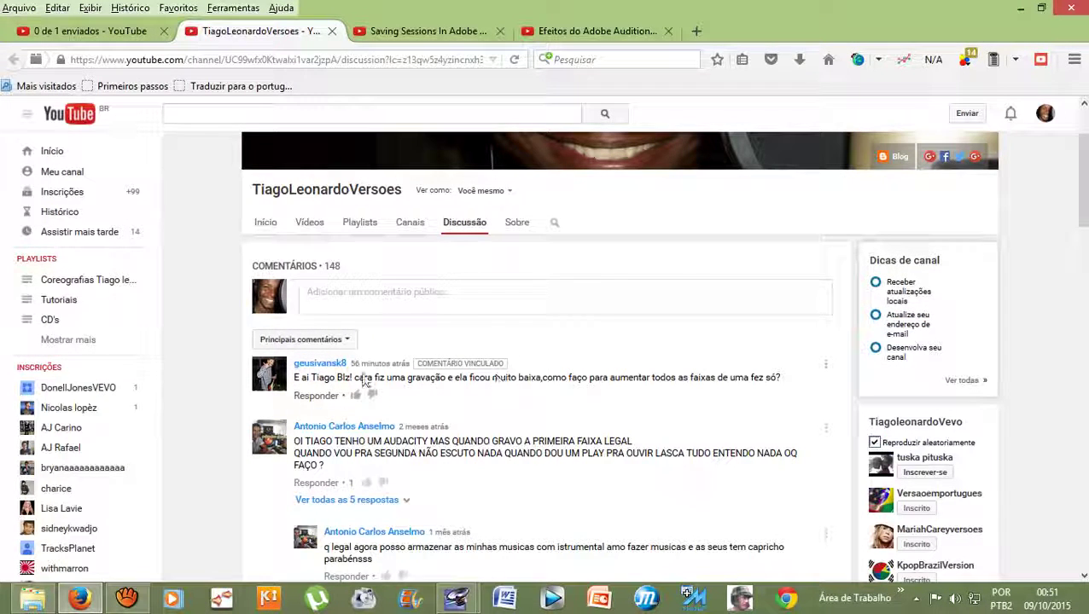
drag(344, 367, 293, 365)
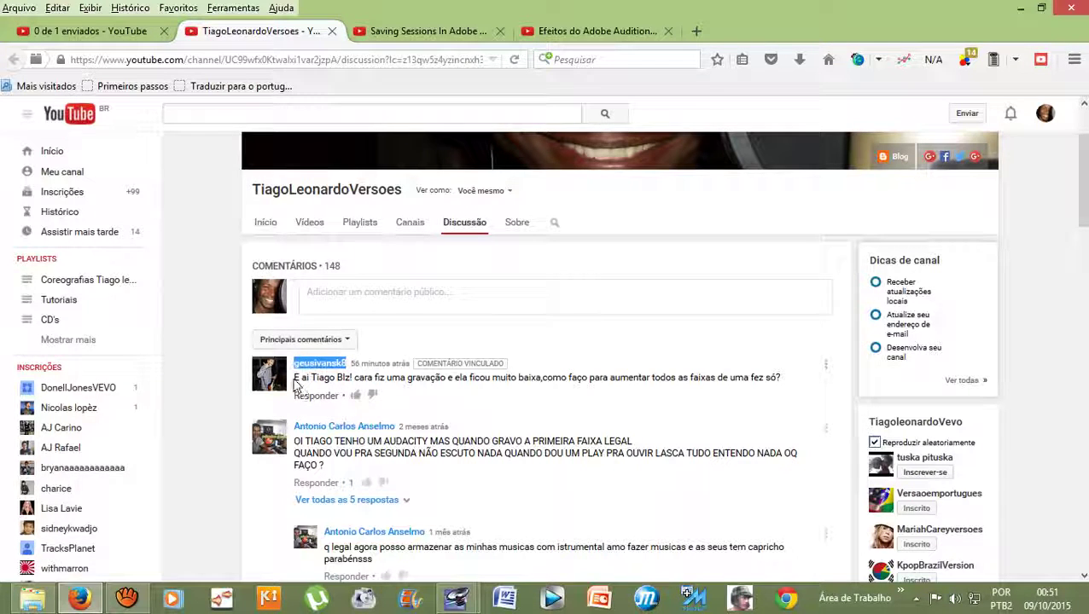
drag(295, 378, 787, 396)
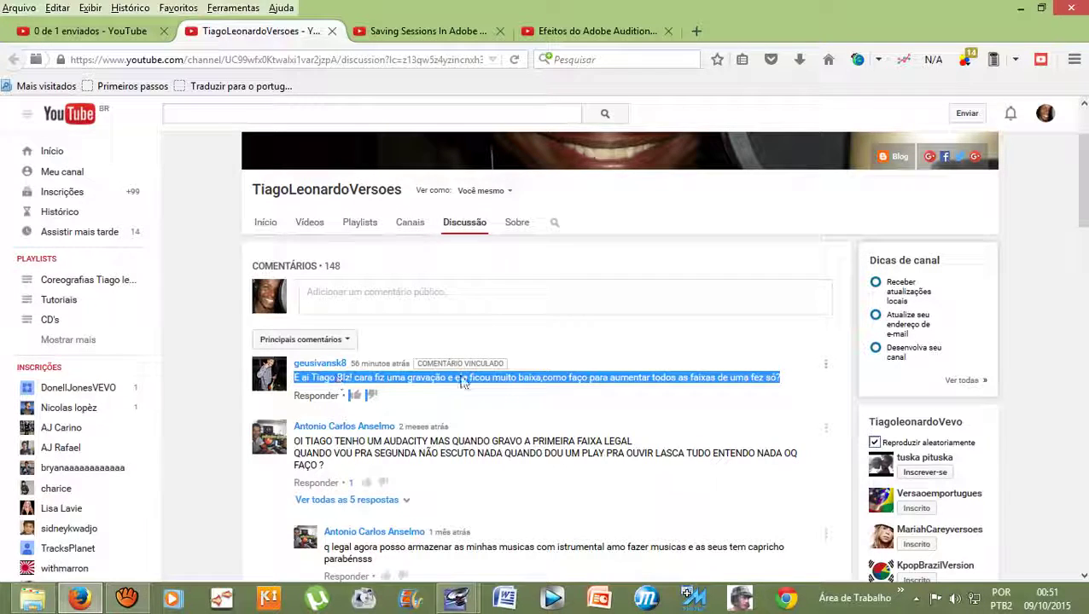
click(512, 389)
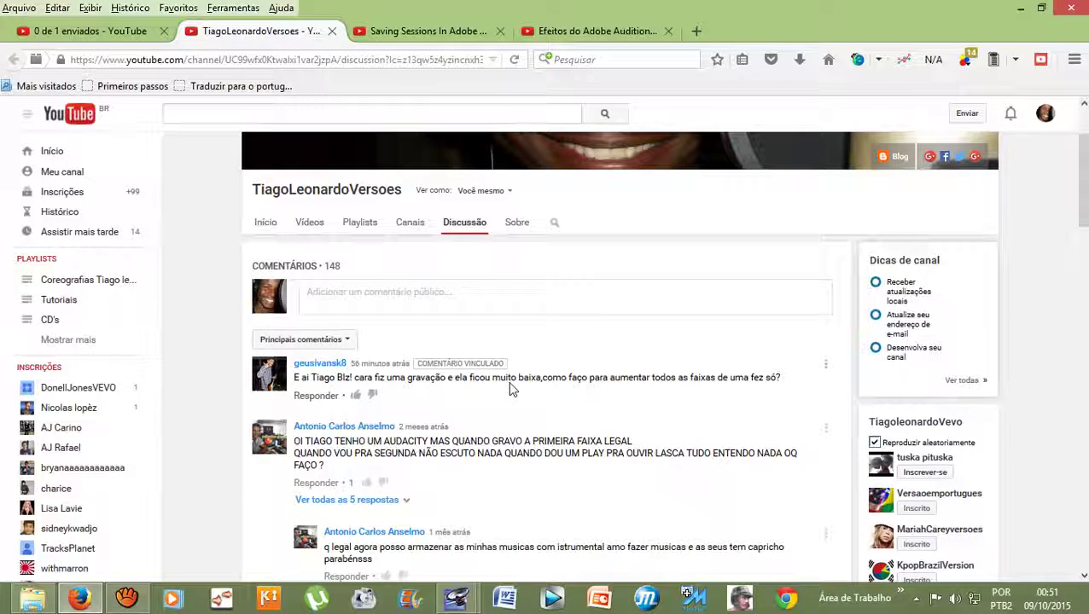
- Switch to Adobe Audition's ooooooooo.ses session, the window without unsaved changes, showing its full timeline
click(458, 599)
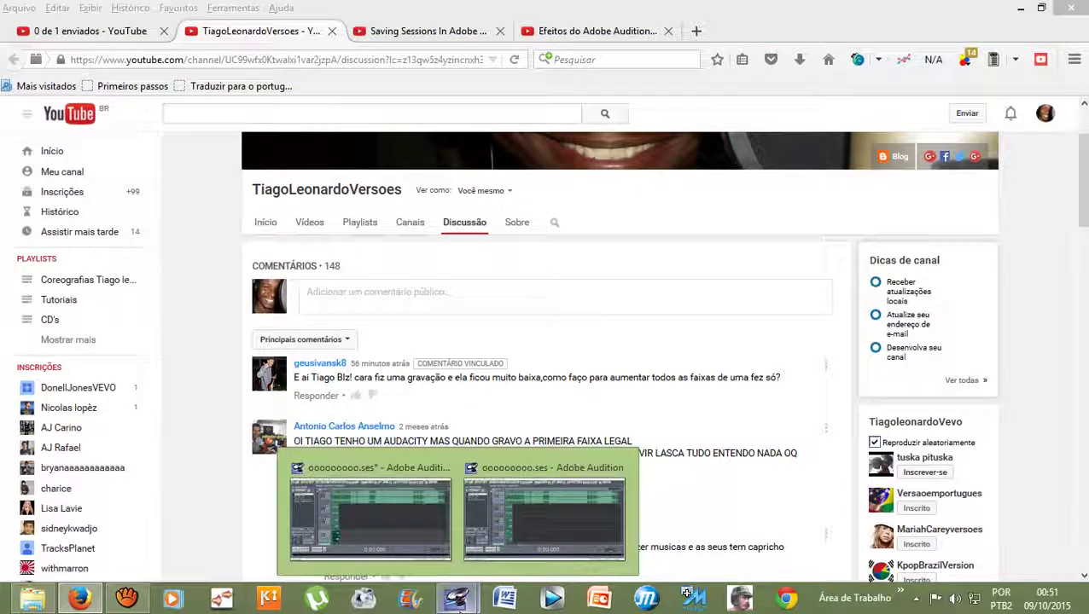
click(538, 518)
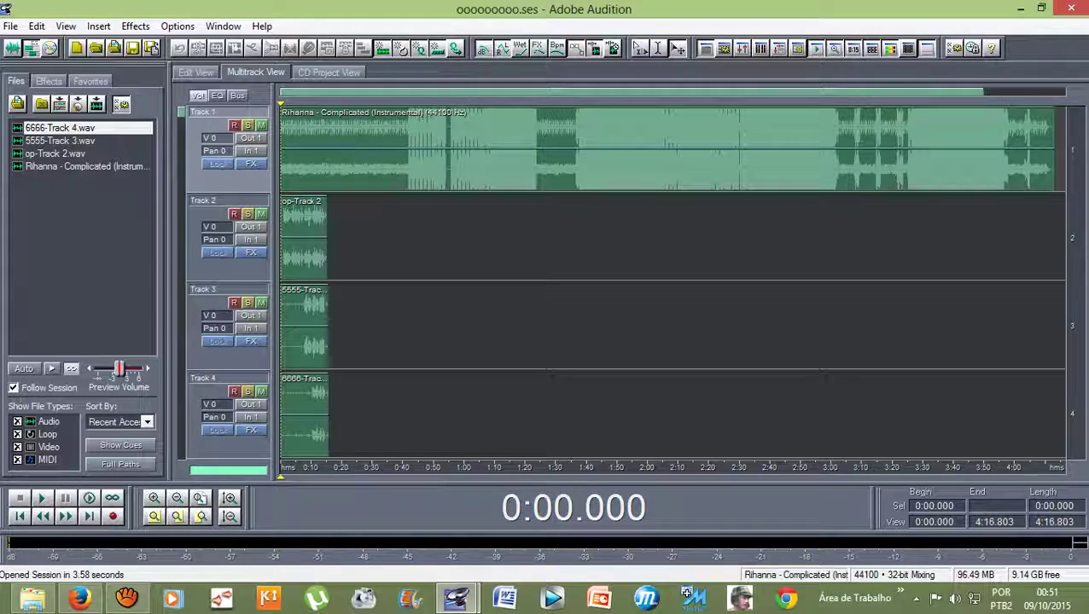
scroll(546, 149, down, 1)
- Look over the instrumental clip on Track 1 and the vocal clips on Tracks 2, 3 and 4
click(302, 239)
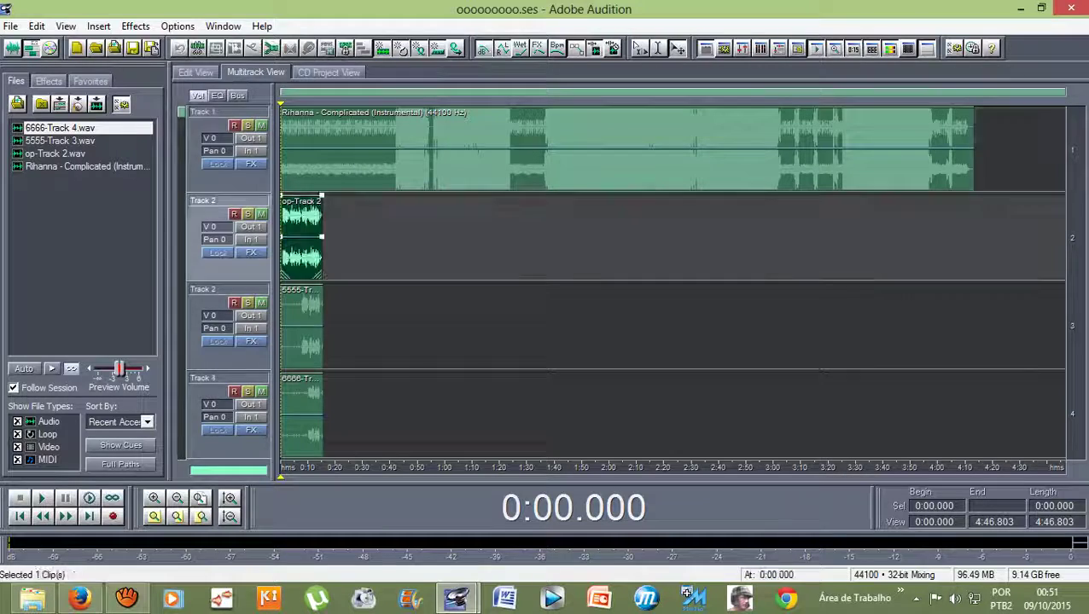
click(302, 328)
click(302, 417)
click(304, 292)
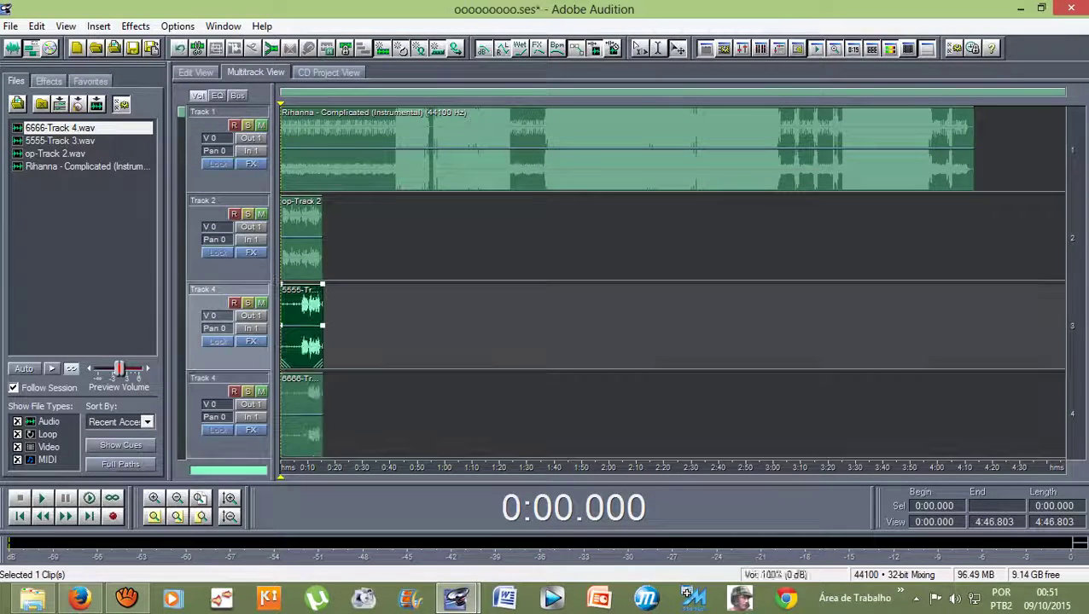
click(302, 239)
click(303, 152)
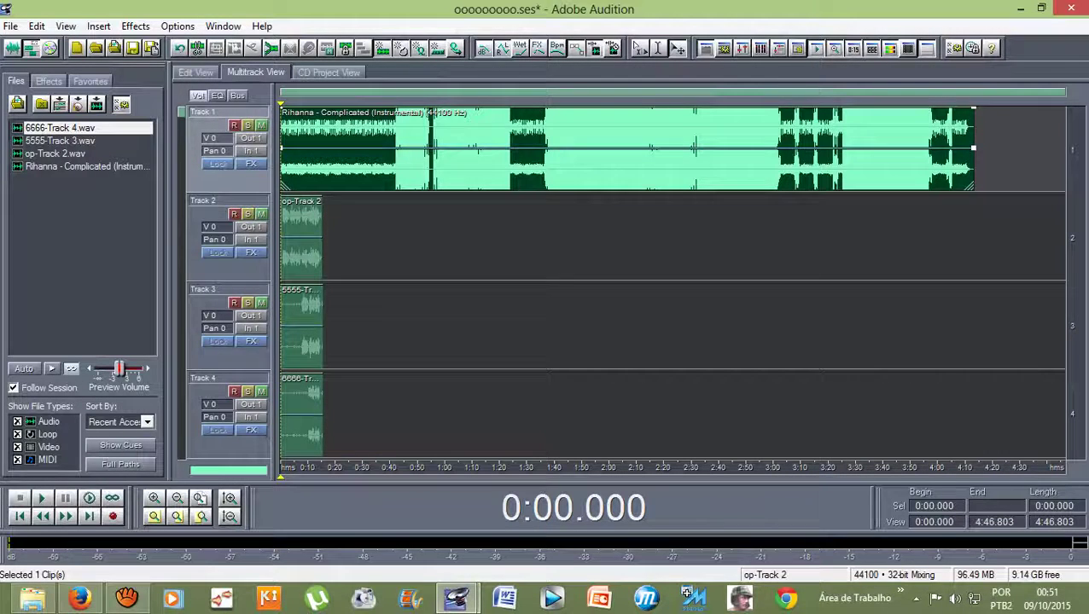
click(303, 239)
click(303, 328)
click(307, 401)
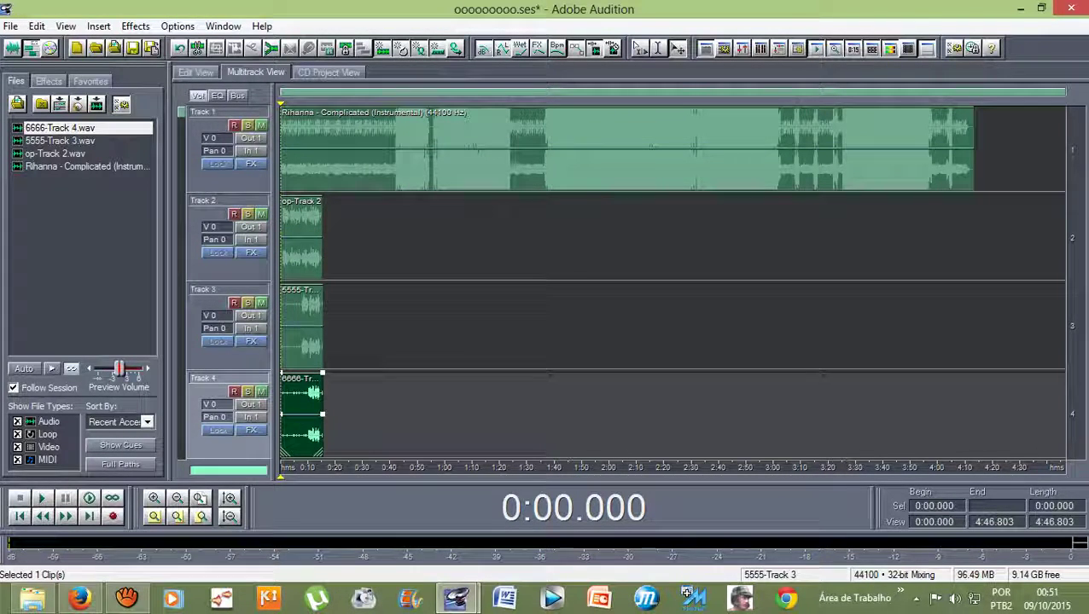
click(303, 328)
click(302, 239)
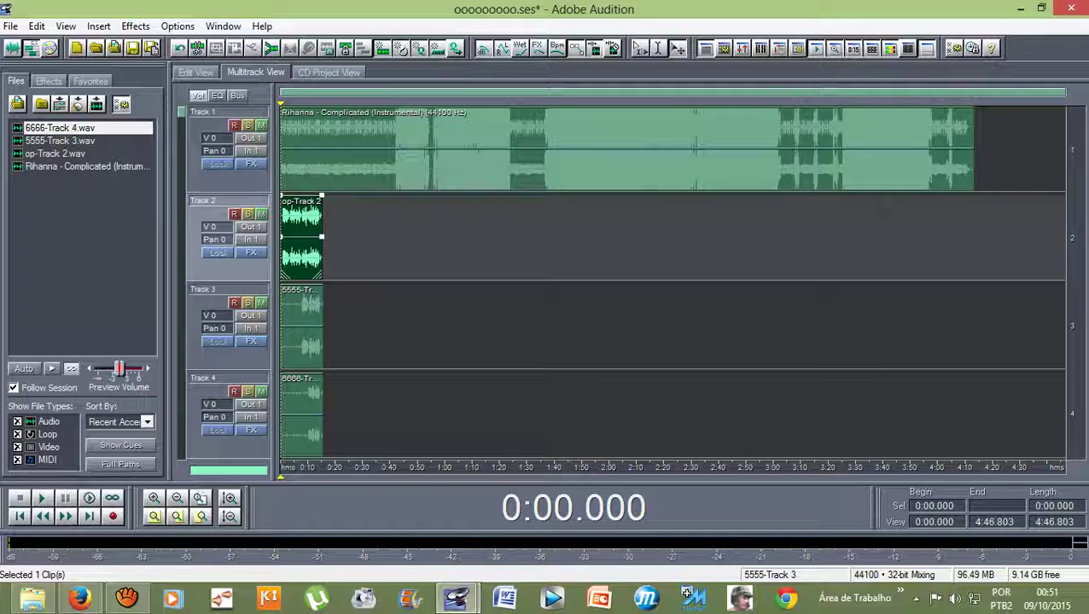
- Trim the silent beginnings of the vocal clips, starting Track 3 at about 7 s and Track 4 at about 10 s
click(302, 326)
drag(282, 326, 299, 326)
click(302, 416)
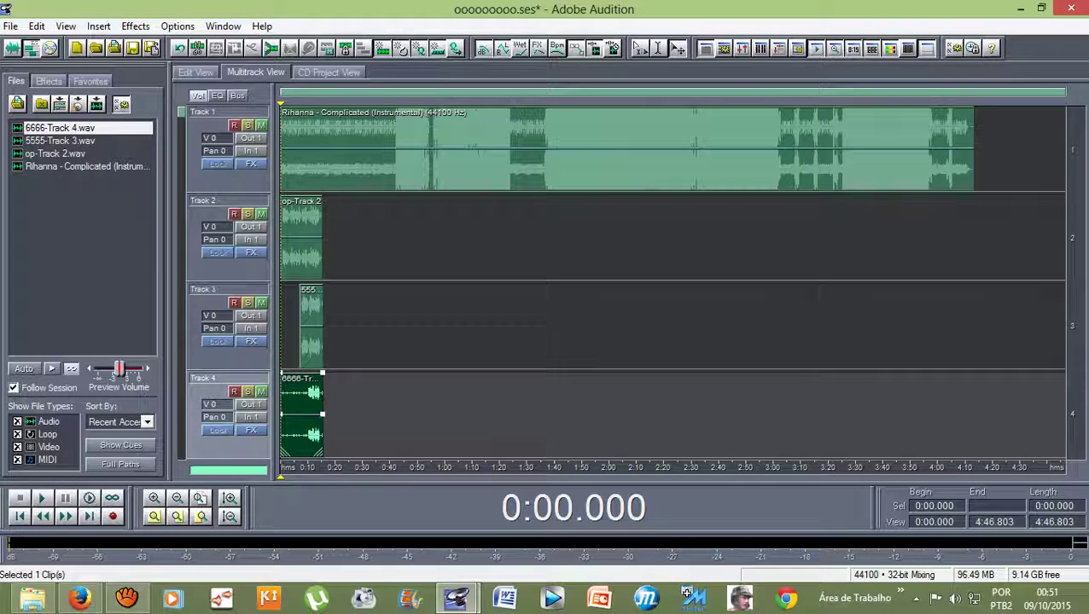
drag(283, 414, 308, 414)
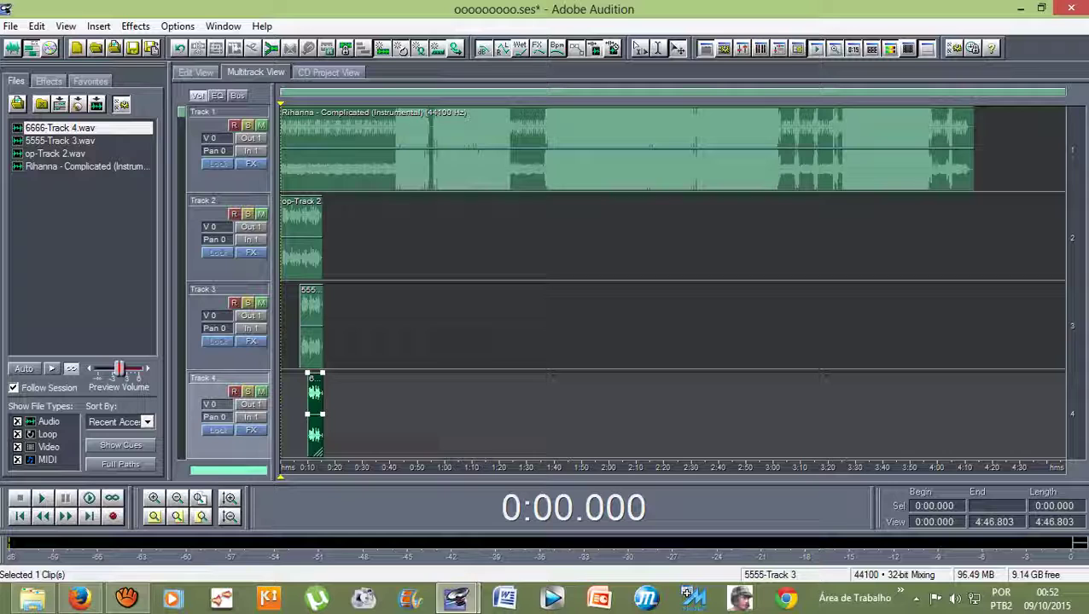
ctrl+click(310, 328)
ctrl+click(301, 239)
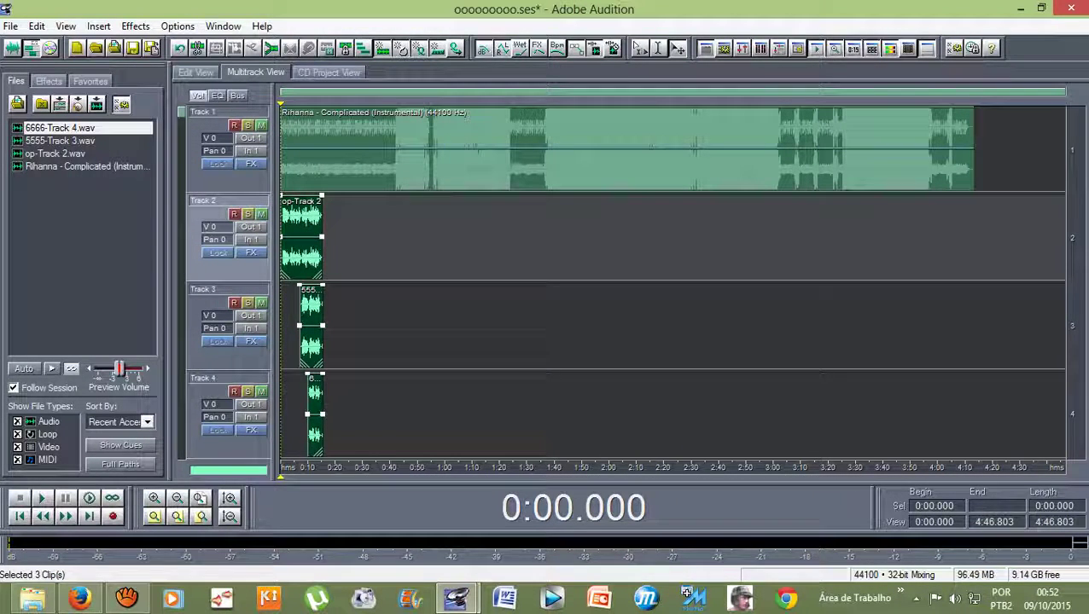
click(363, 243)
click(262, 125)
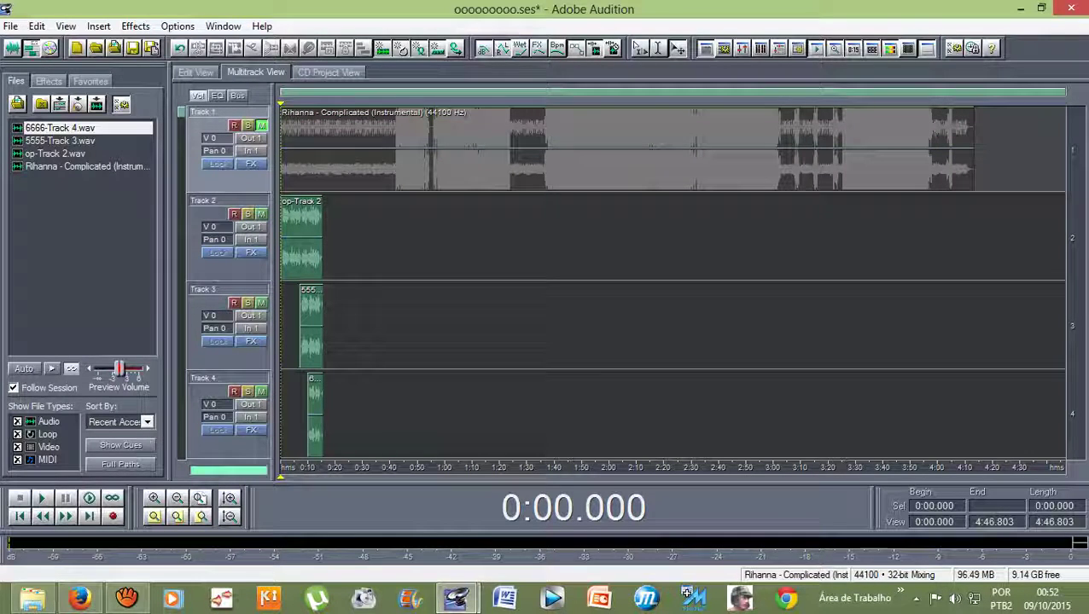
click(262, 125)
- Select the three vocal clips on Tracks 2, 3 and 4 together and trim their ends back to about 14.8 s
click(302, 248)
ctrl+click(312, 329)
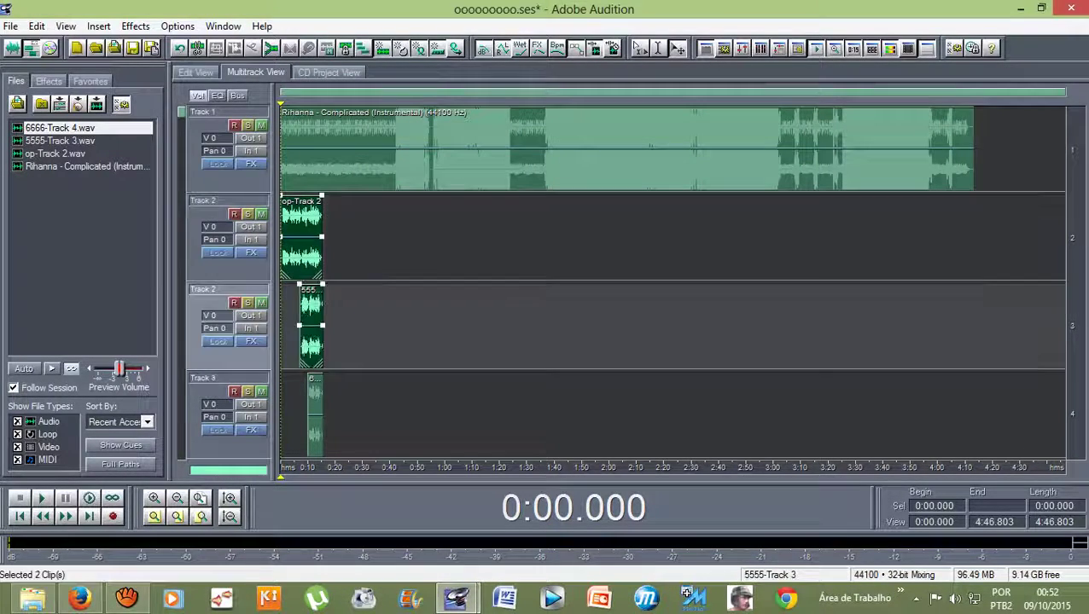
ctrl+click(315, 417)
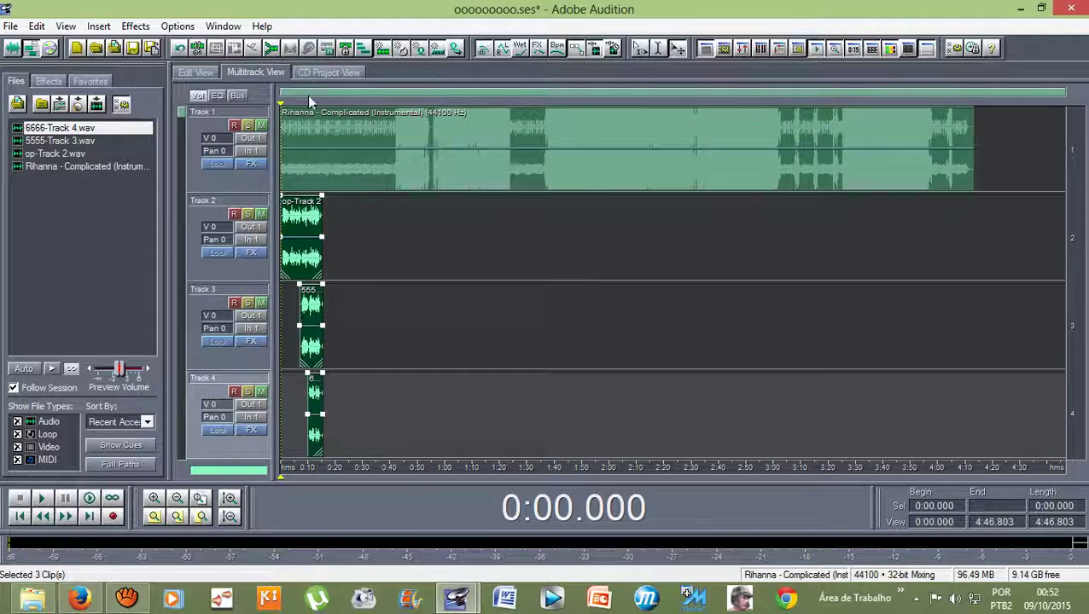
scroll(308, 109, up, 5)
drag(409, 275, 397, 275)
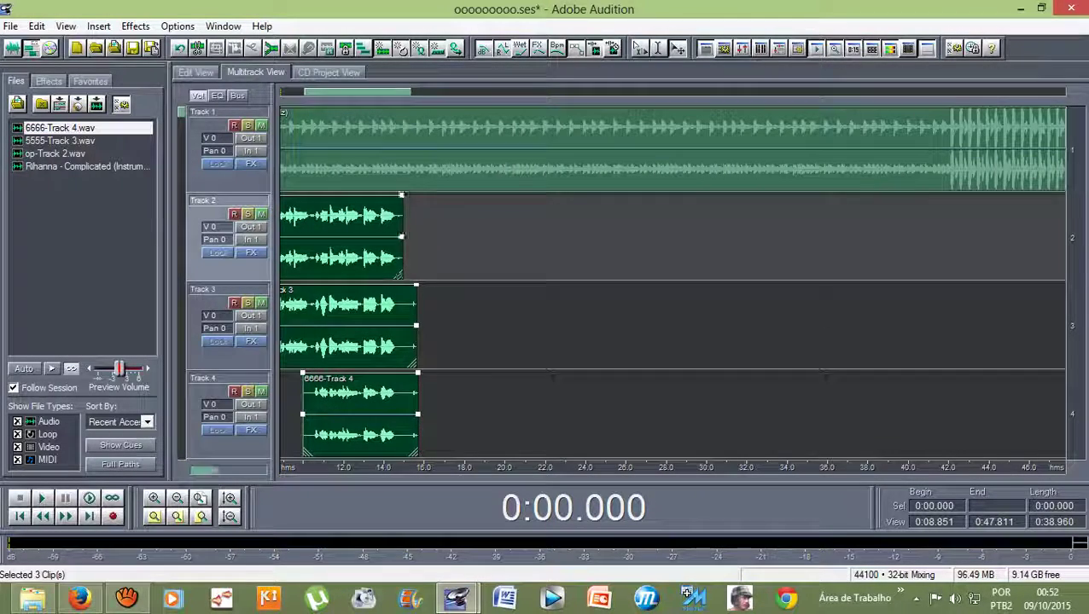
drag(413, 363, 394, 364)
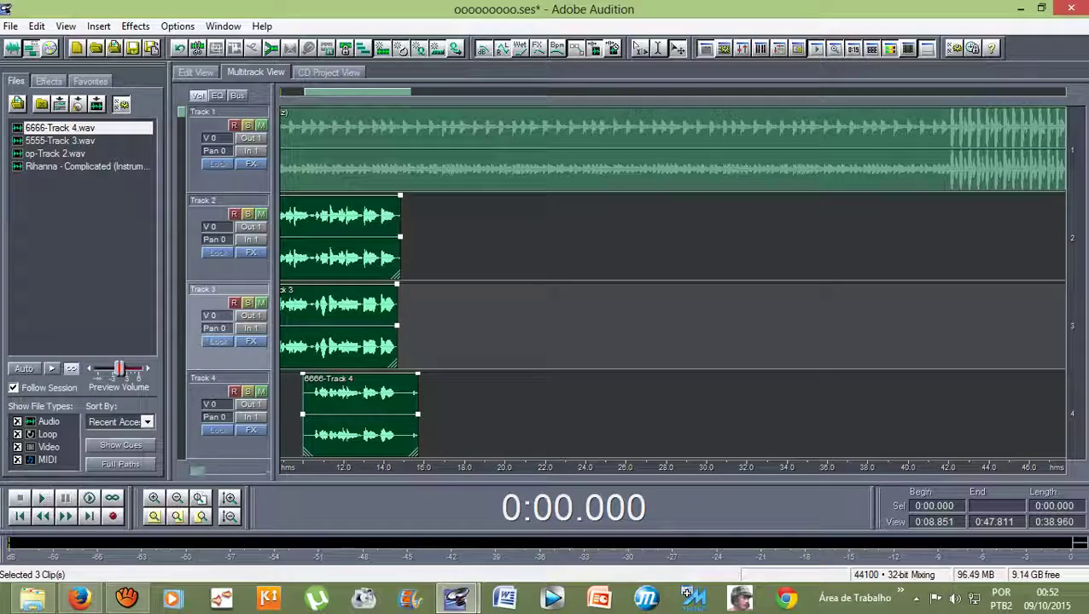
drag(417, 414, 401, 414)
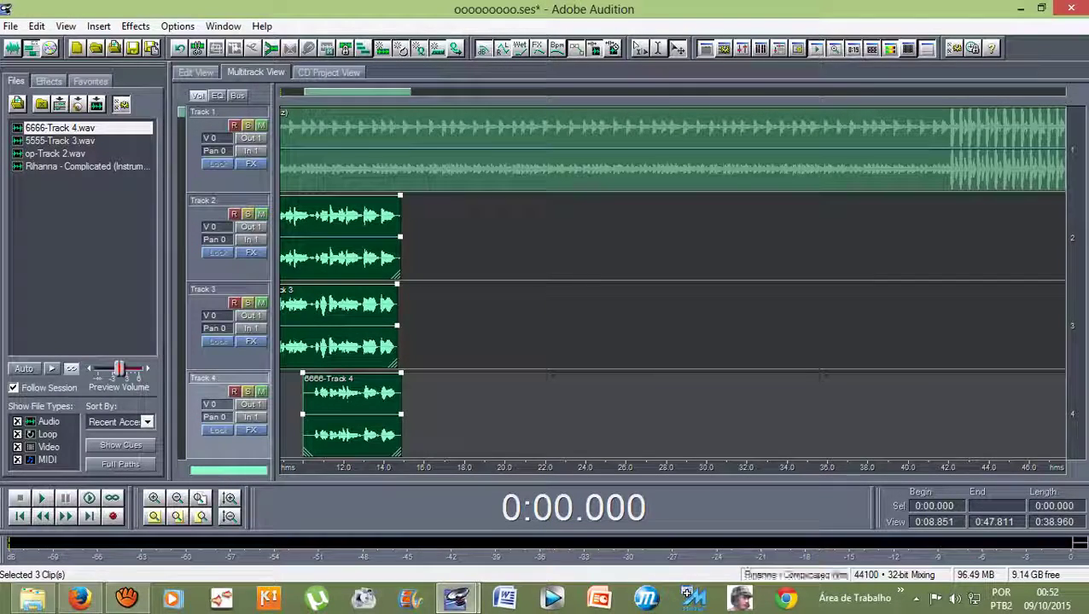
scroll(375, 162, down, 5)
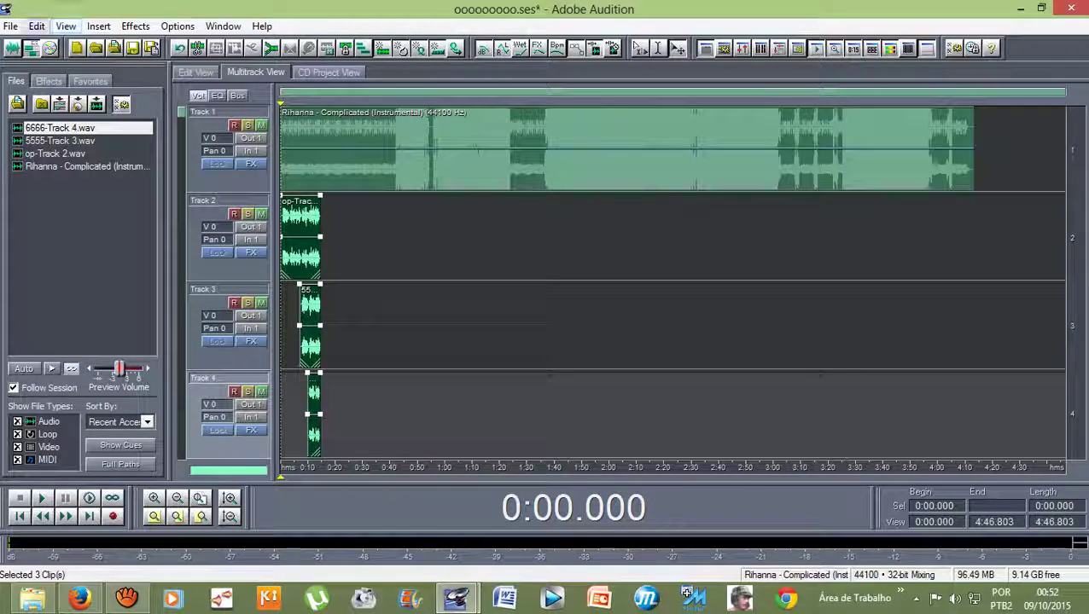
- Mix down only the selected vocal clips to a new stereo file
click(37, 26)
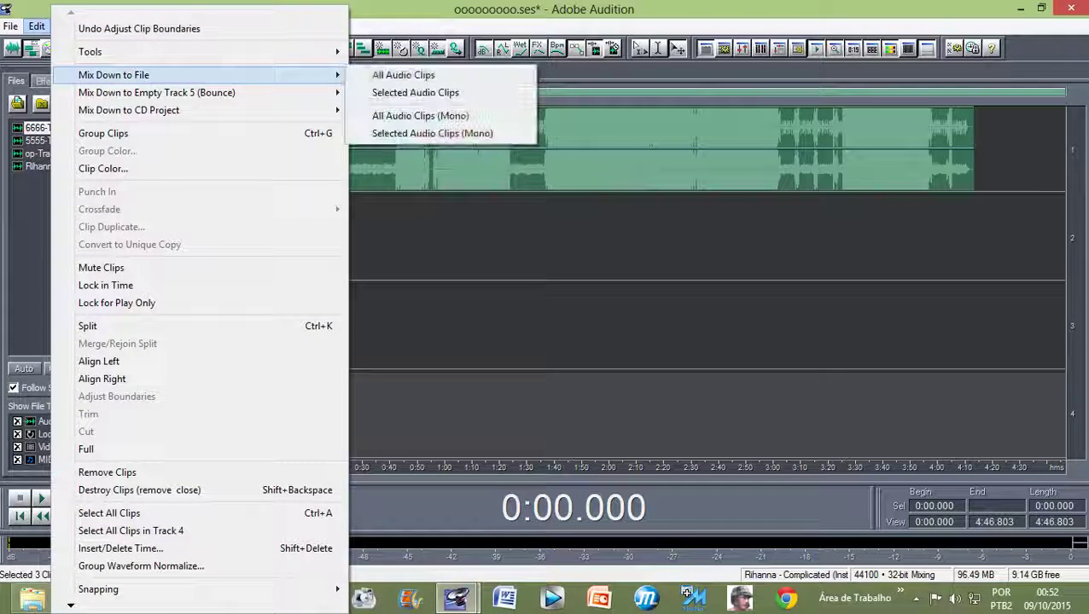
mouse_move(171, 76)
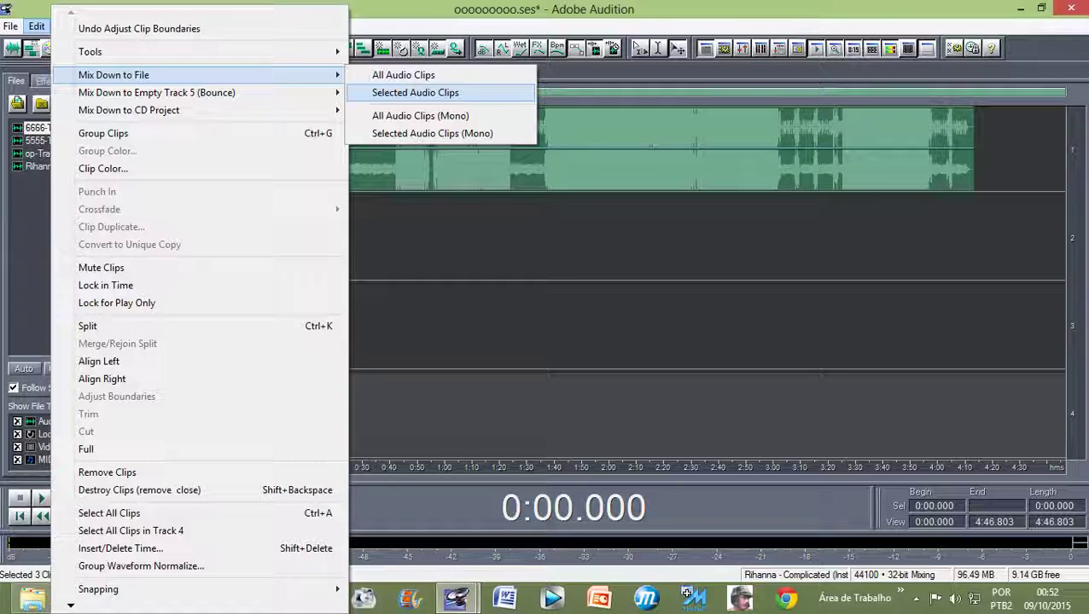
click(416, 93)
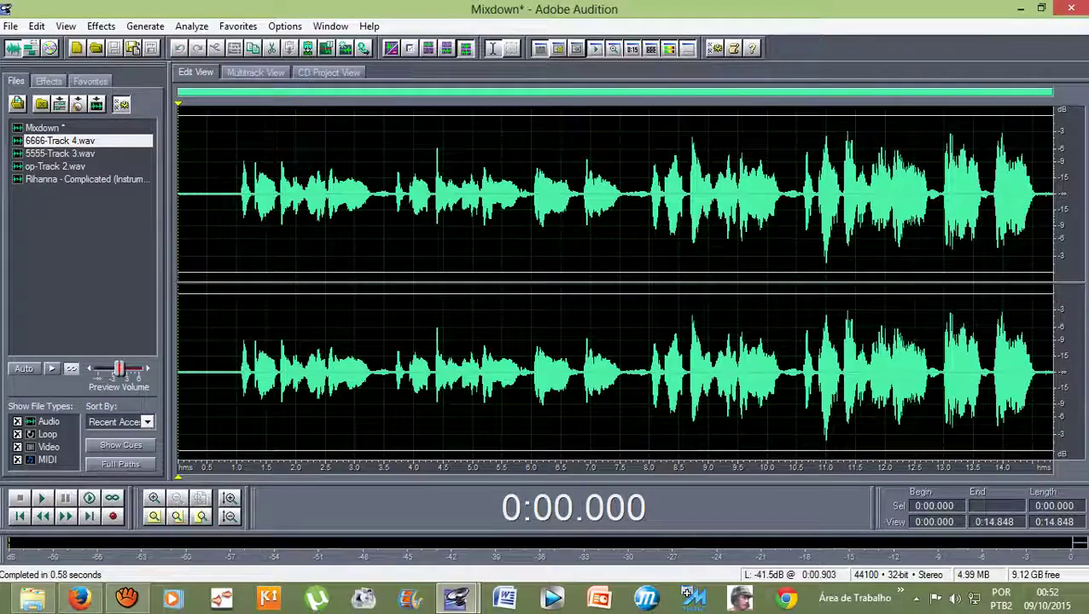
- Play back the vocal mixdown from about 0.87 s to check its loudness
drag(231, 214, 1058, 213)
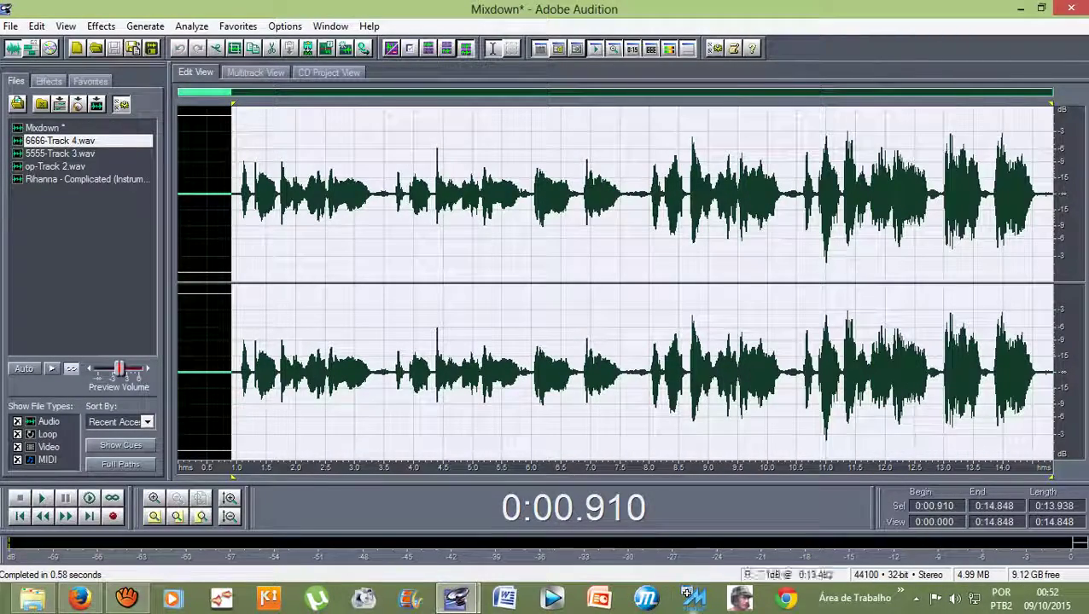
click(252, 186)
drag(236, 192, 1058, 214)
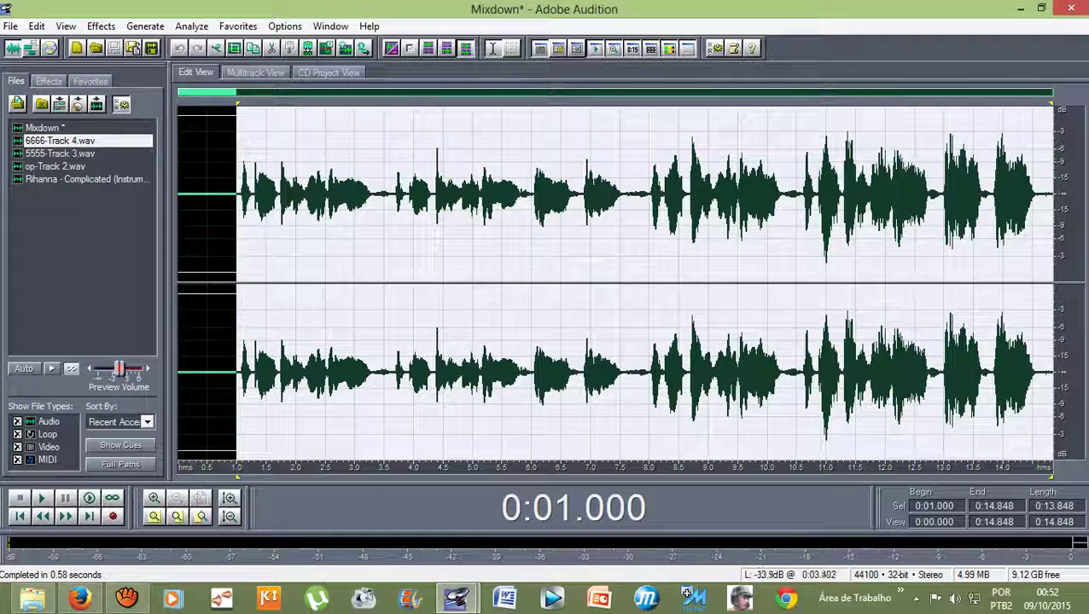
click(229, 197)
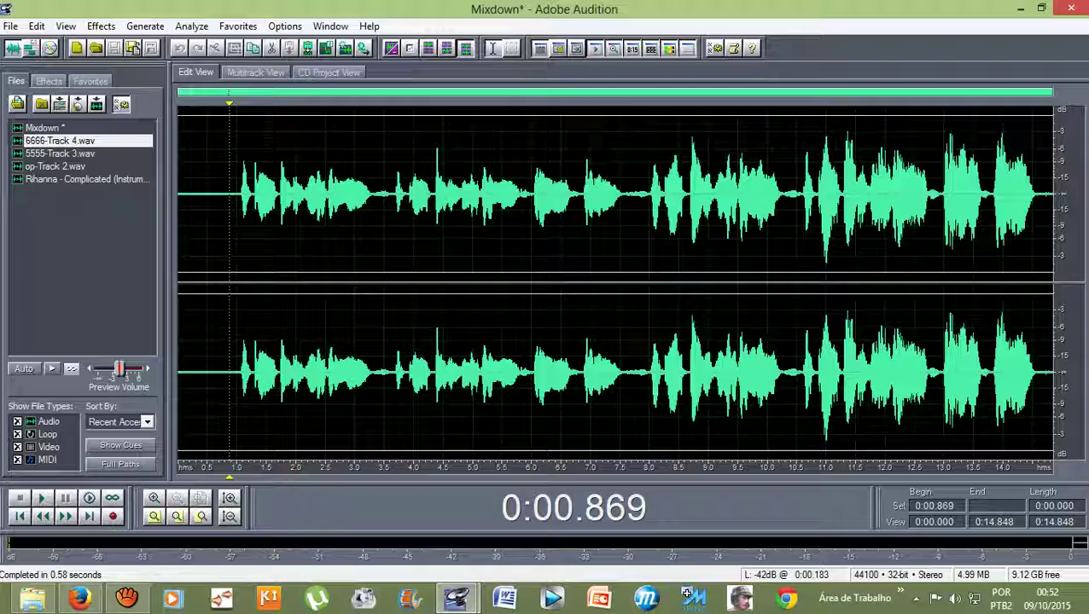
key(space)
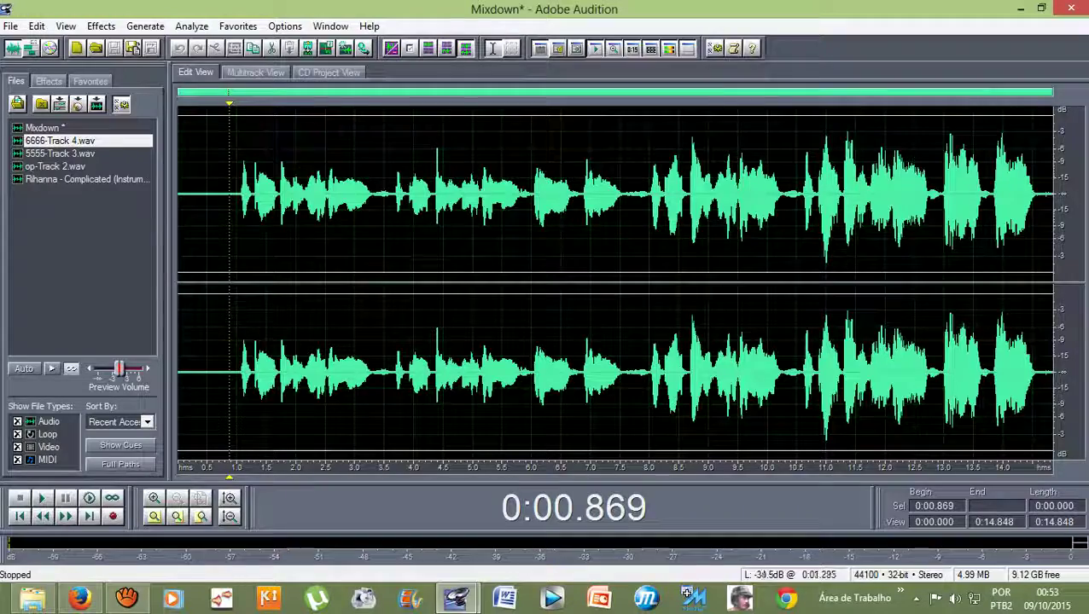
- Select the mixdown from about 0.88 s to its end and amplify it by 3.38 dB on both channels
drag(228, 367, 1053, 367)
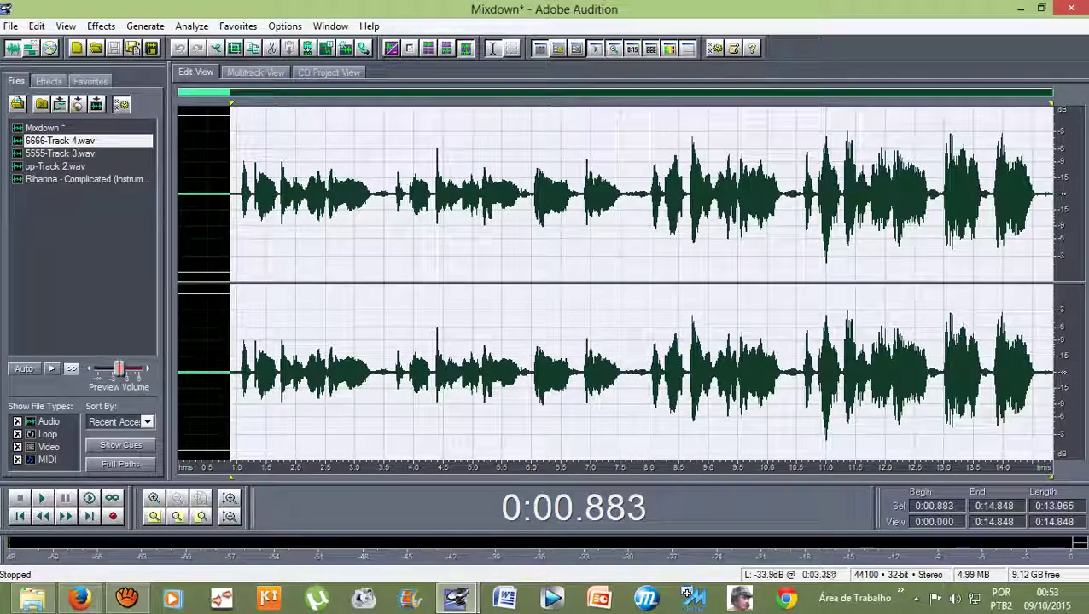
click(230, 366)
drag(230, 367, 1053, 367)
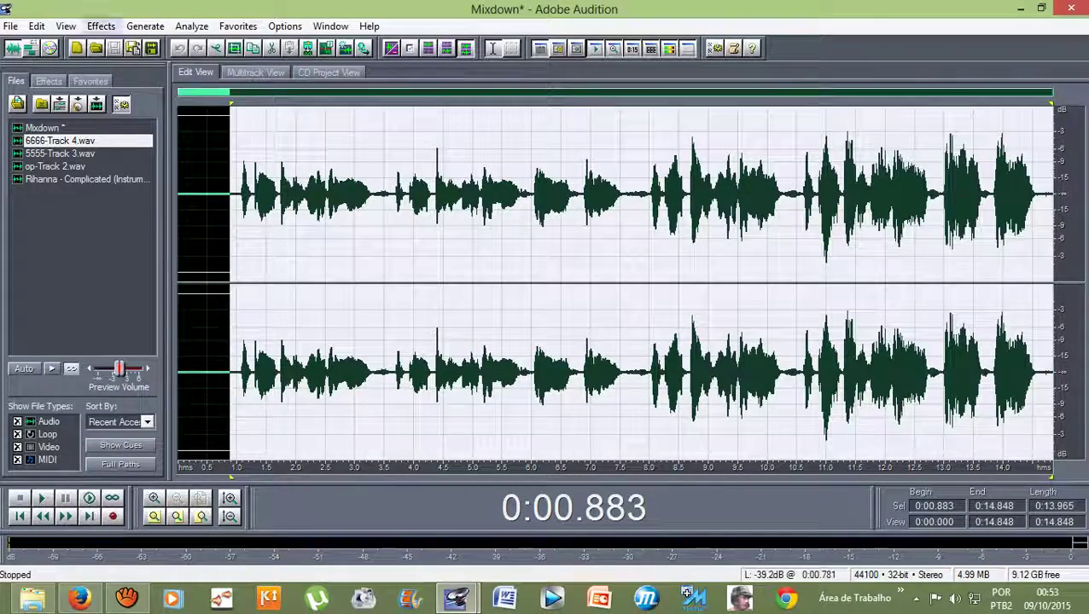
click(101, 25)
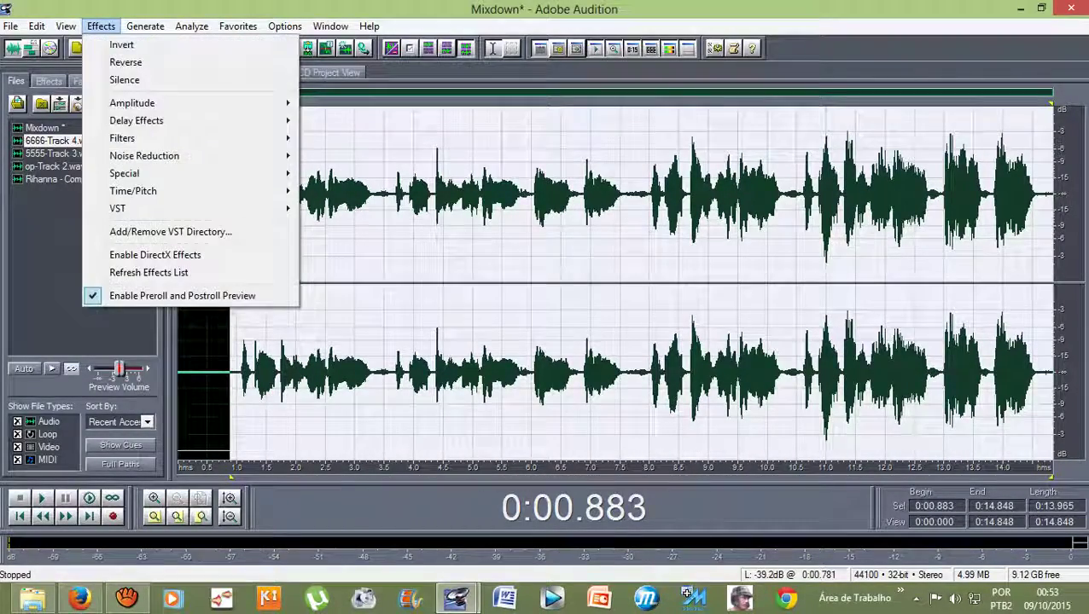
mouse_move(153, 103)
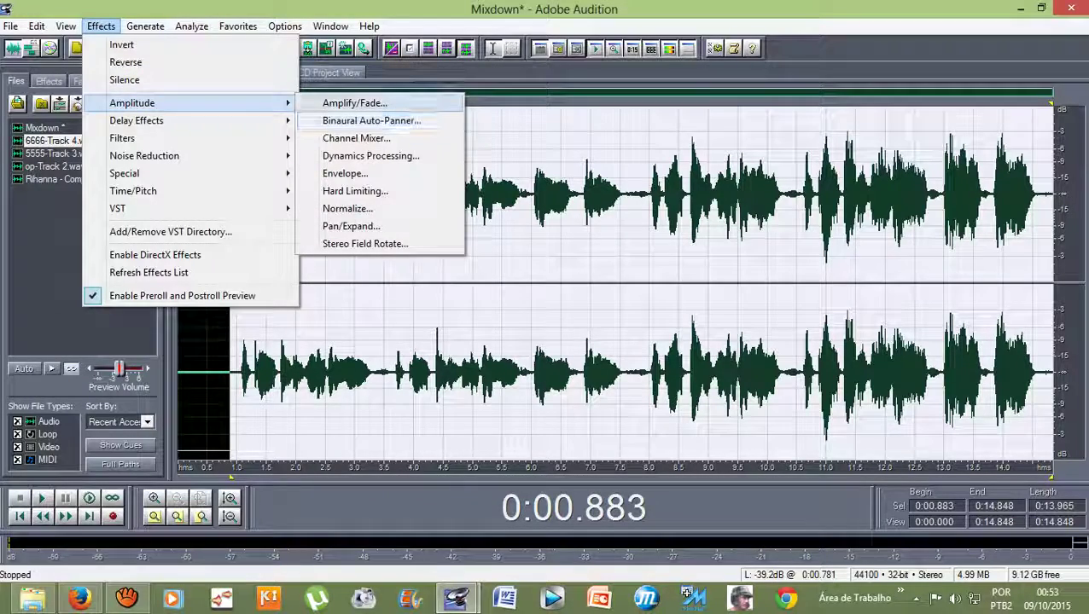
click(354, 103)
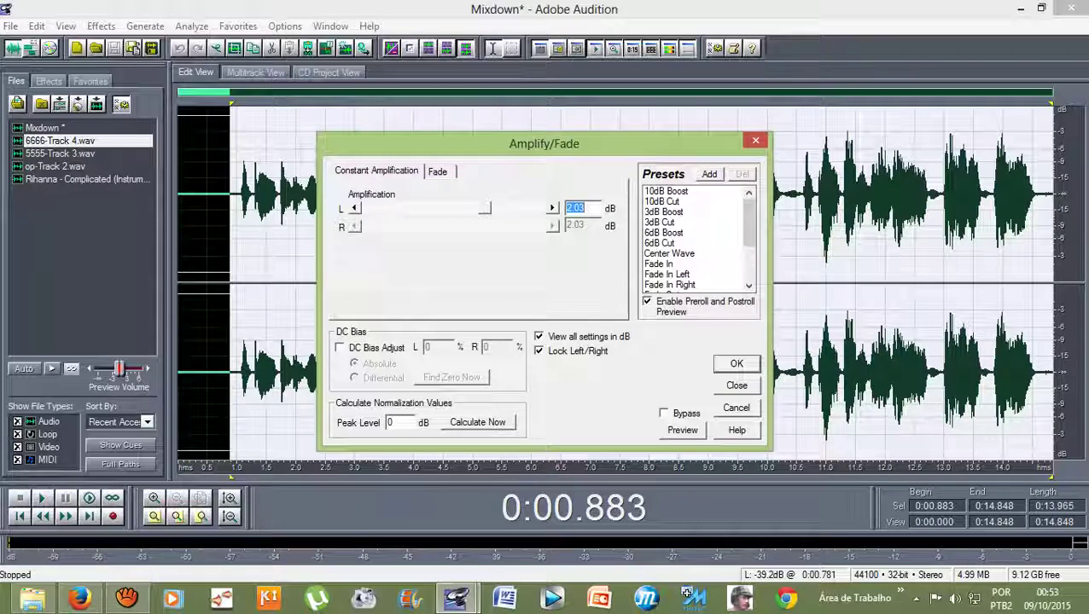
drag(480, 208, 471, 208)
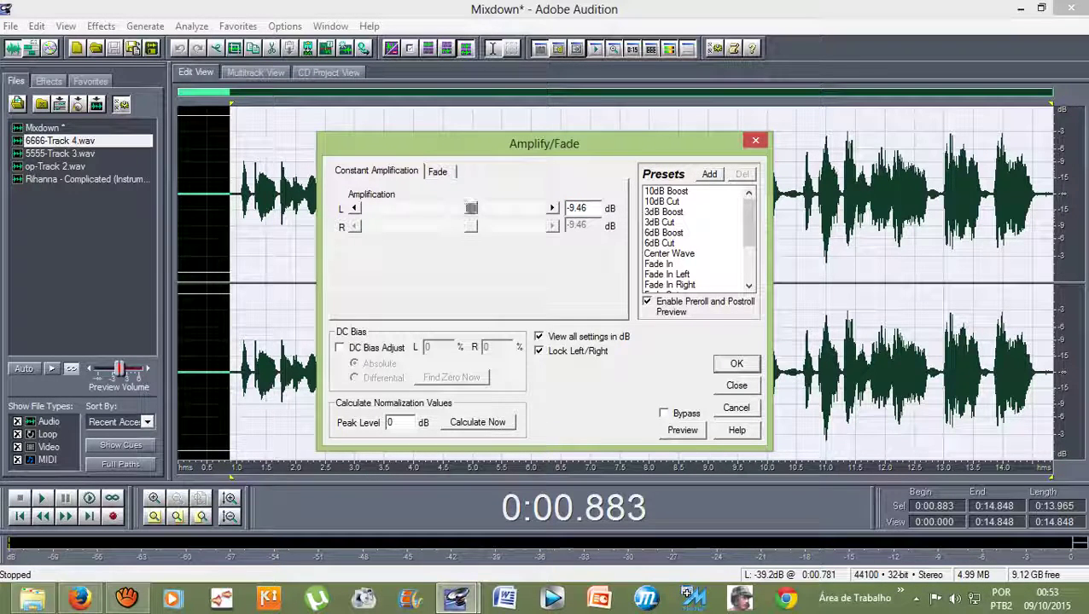
drag(471, 208, 486, 208)
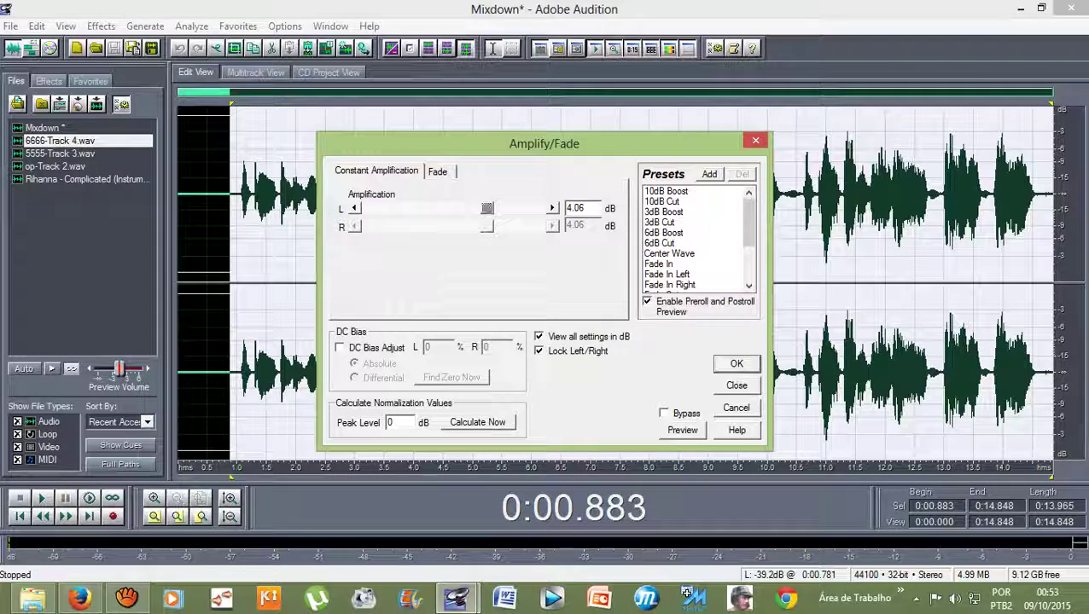
key(Left)
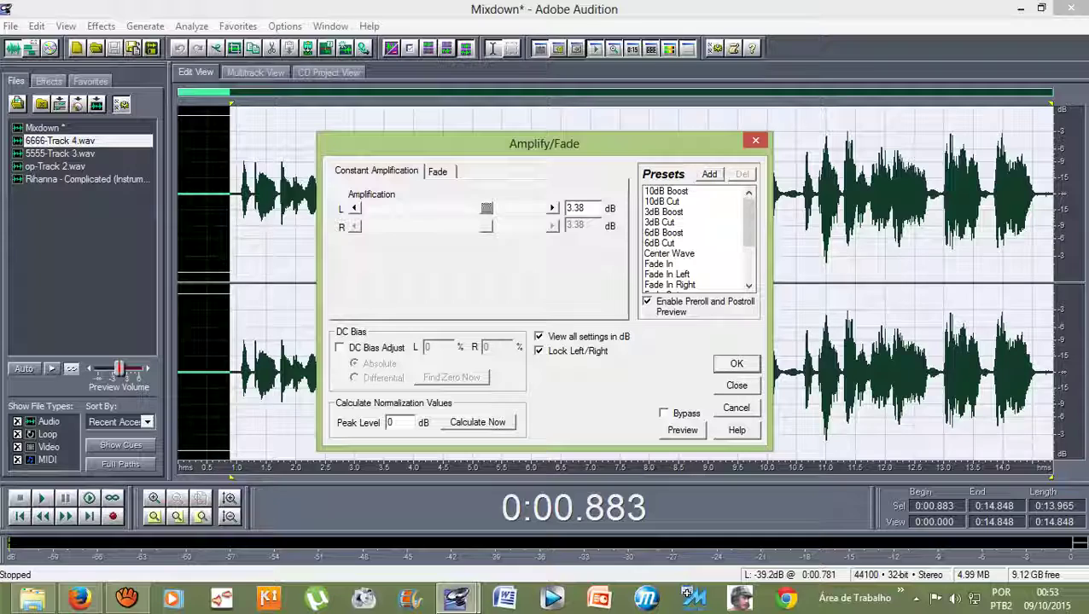
key(Return)
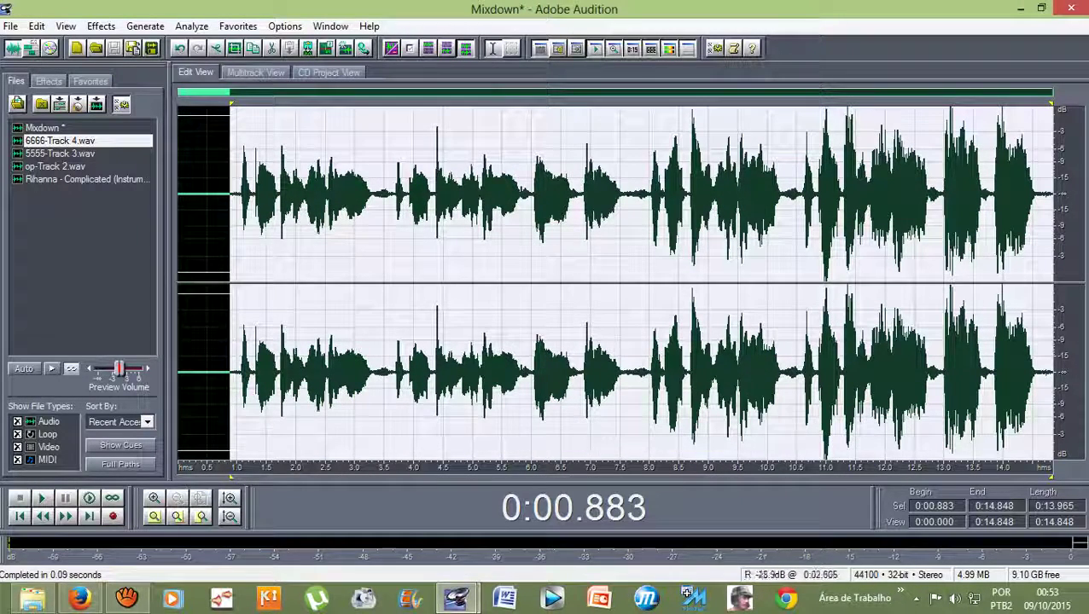
- Play back the amplified mixdown from about 0.62 s to check its loudness
click(215, 195)
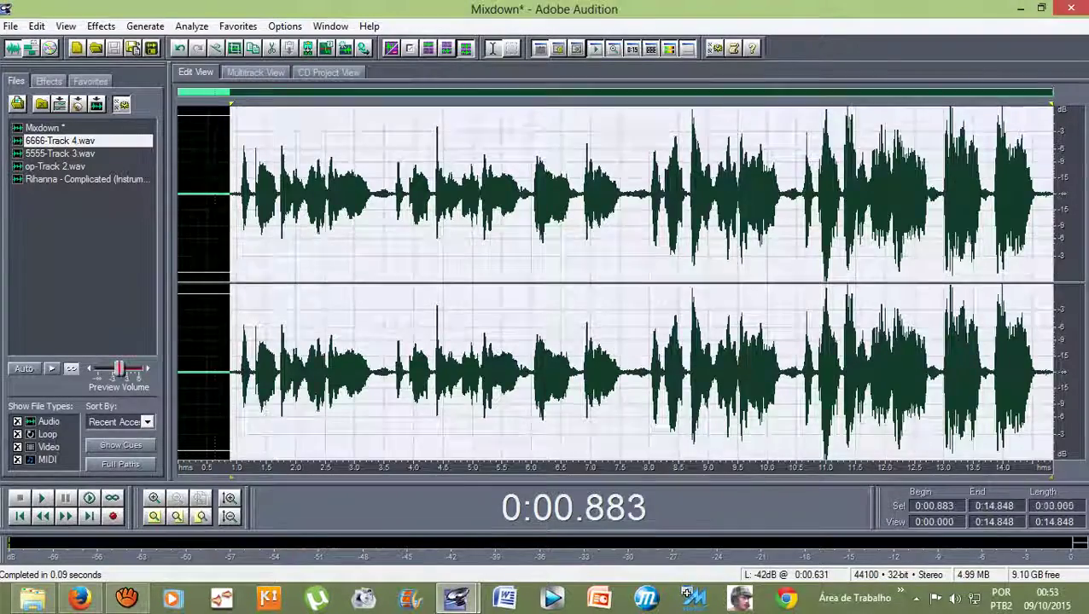
click(214, 196)
key(space)
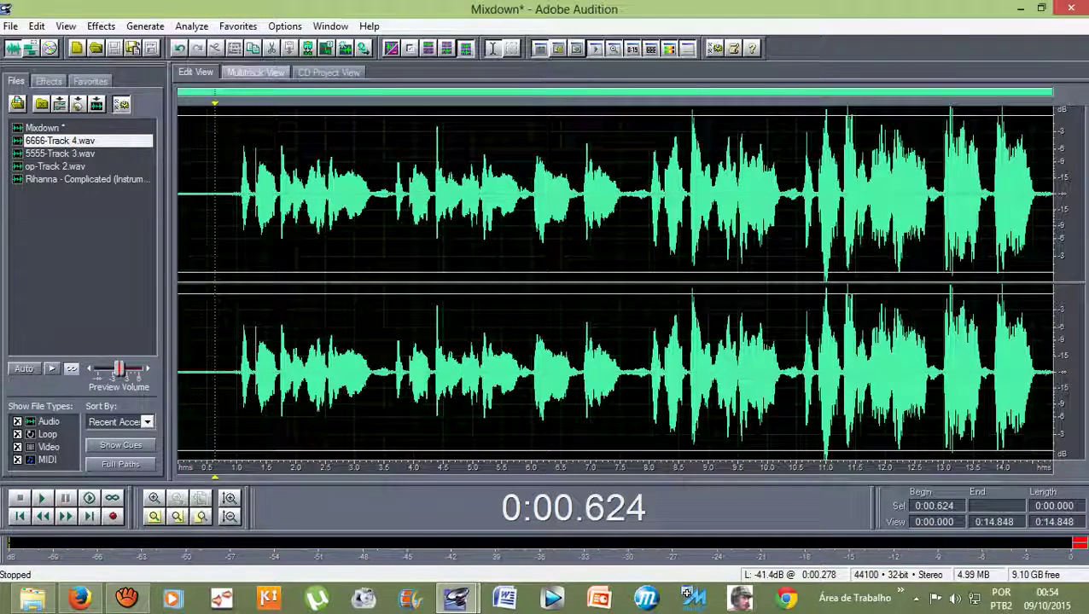
- Return to the multitrack session and delete the three original vocal clips from Tracks 2, 3 and 4
key(F12)
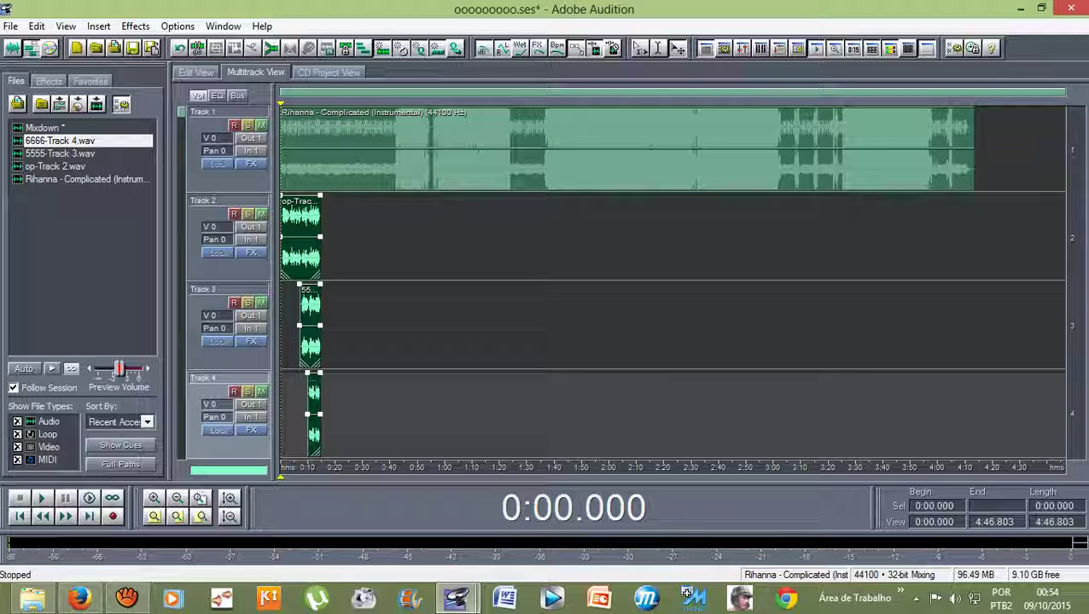
click(45, 128)
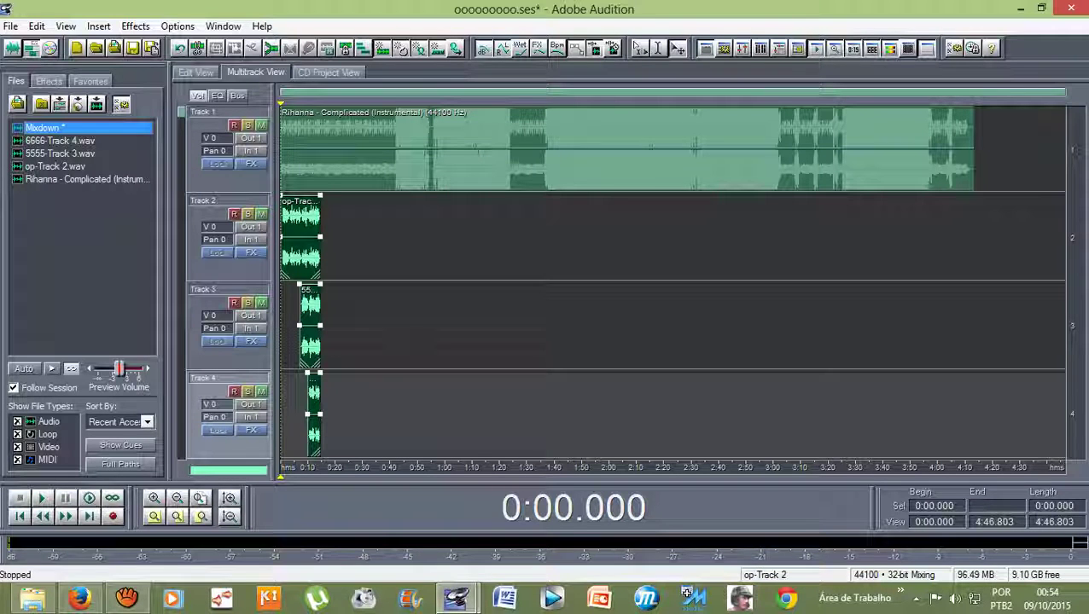
scroll(294, 315, up, 13)
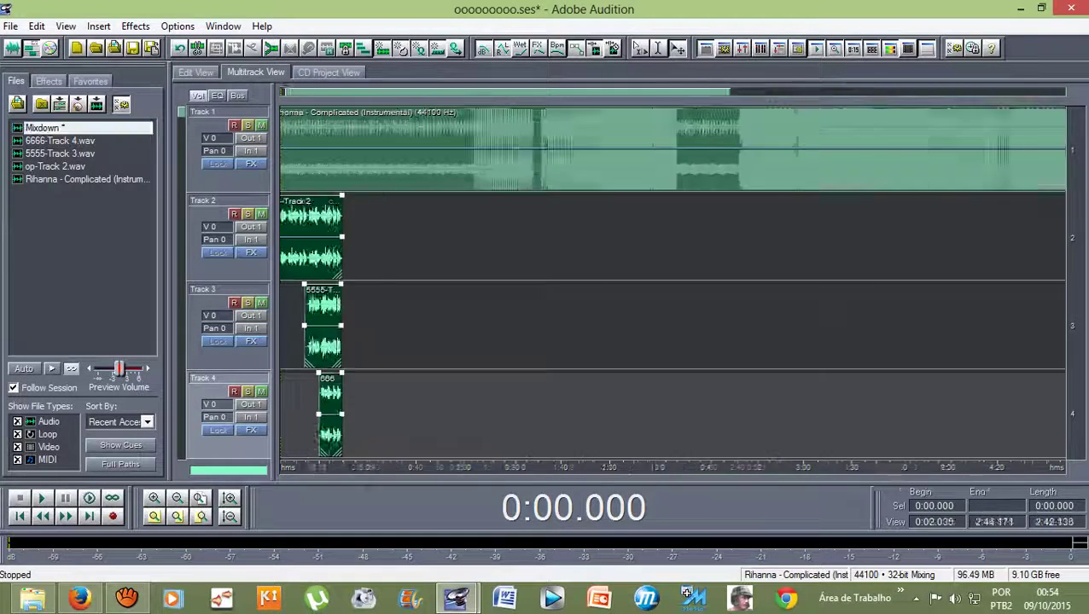
drag(303, 91, 289, 92)
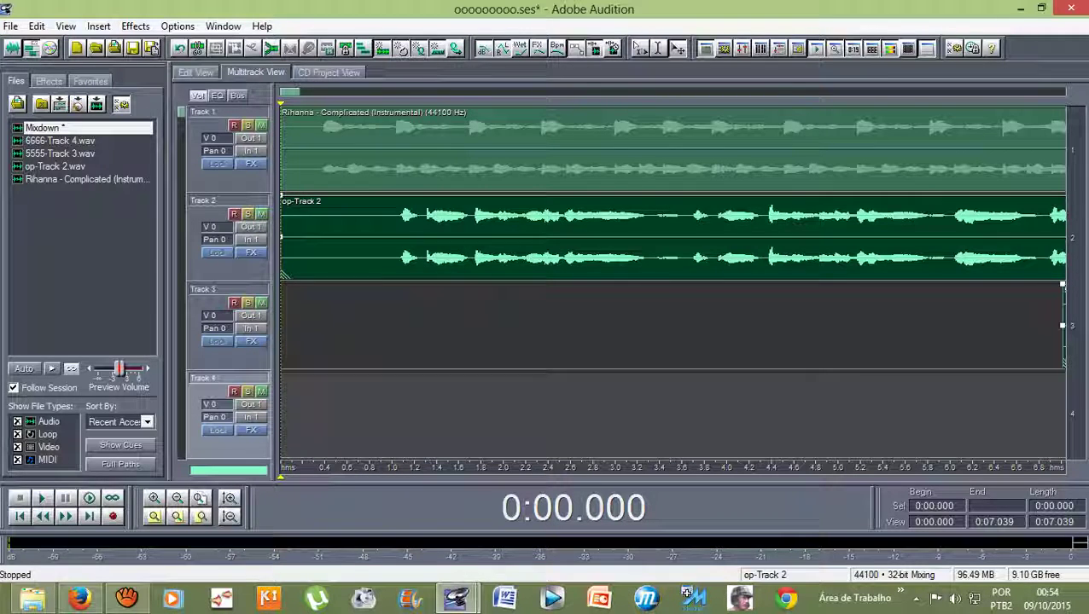
scroll(672, 150, down, 9)
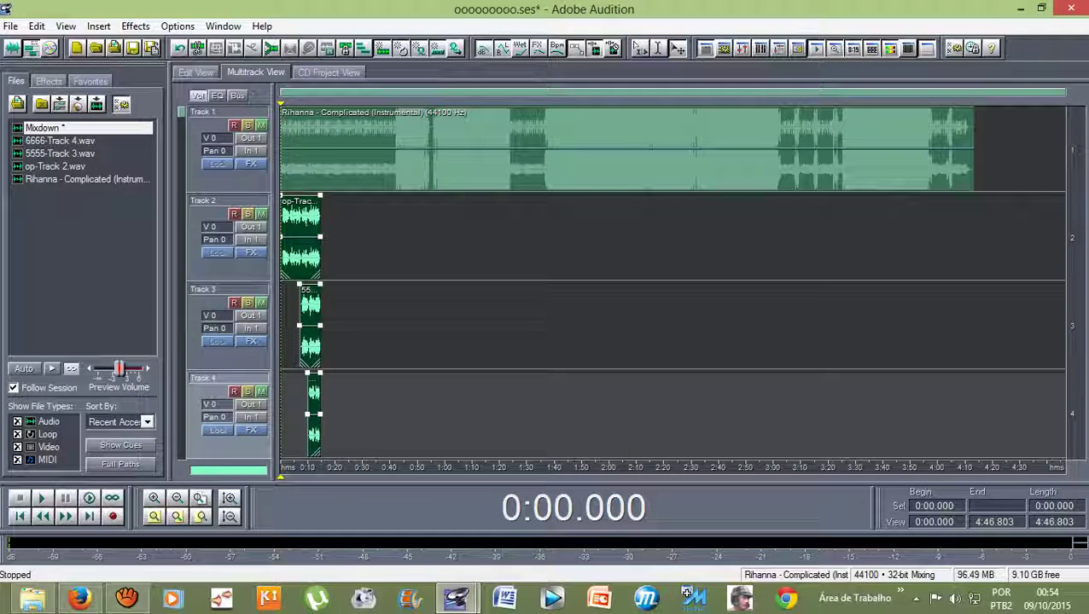
key(Delete)
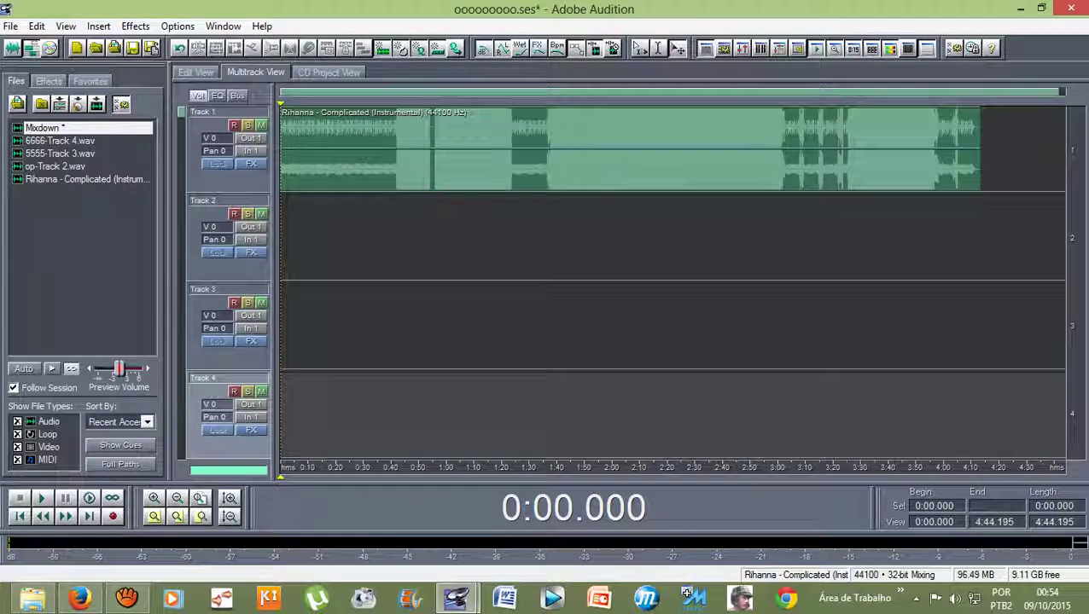
- Insert the Mixdown file on Track 2 and align the clip with the start of the session
drag(45, 128, 362, 217)
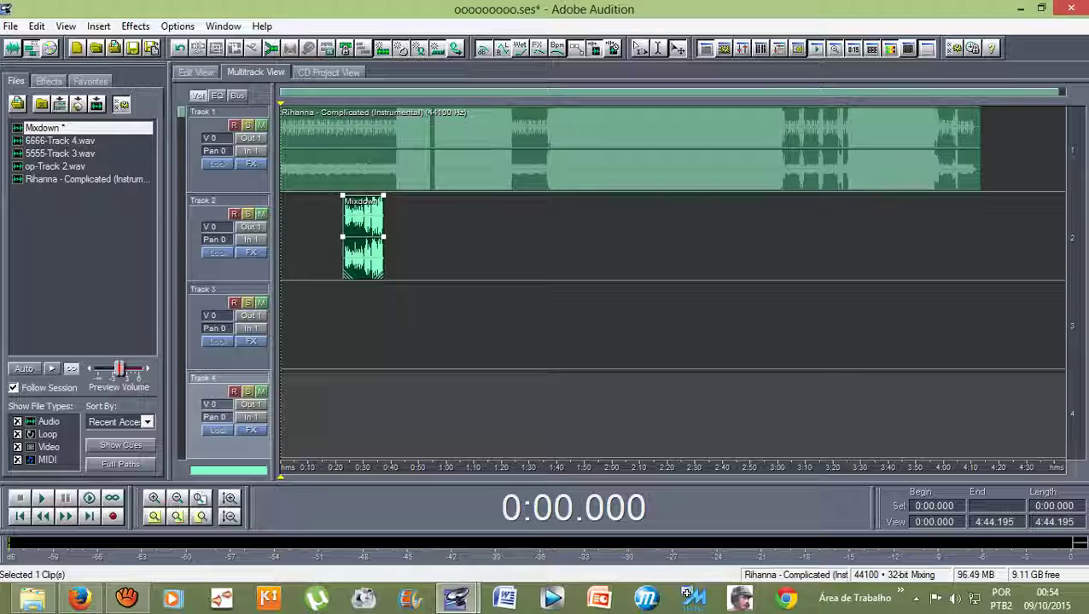
scroll(296, 171, up, 3)
drag(312, 92, 295, 91)
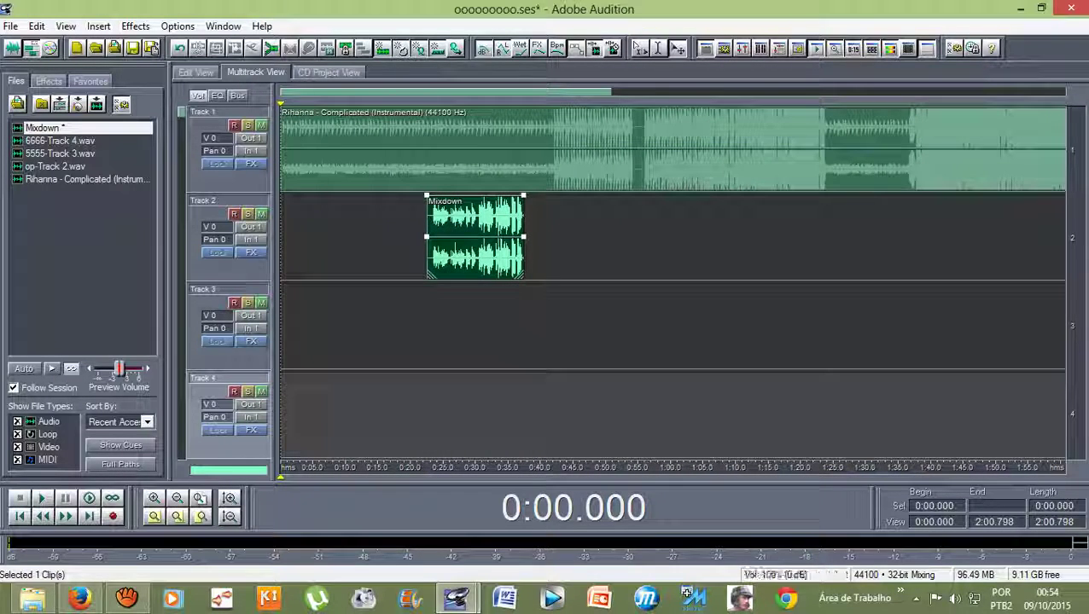
drag(475, 231, 329, 230)
key(equal)
key(equal)
key(equal)
key(equal)
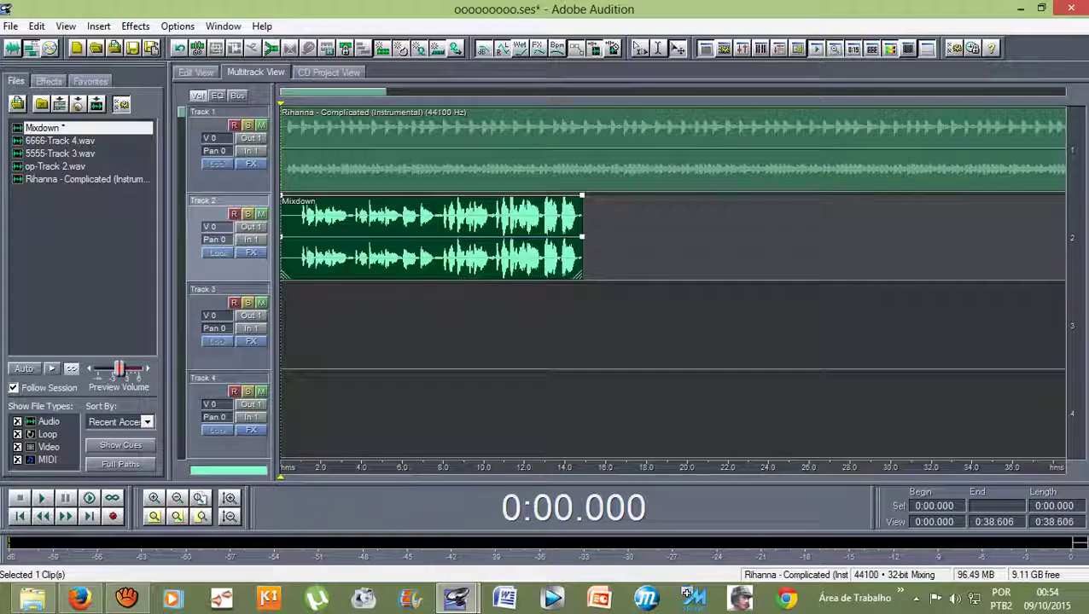
key(equal)
key(equal)
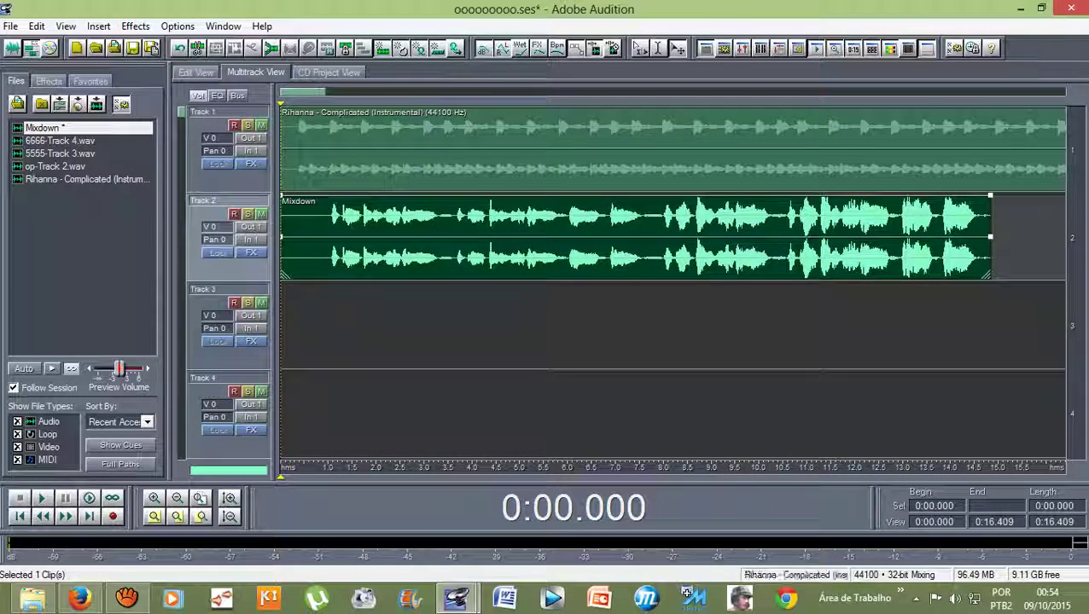
- Play the session from the start to check the vocal mixdown against the instrumental
key(minus)
key(minus)
key(minus)
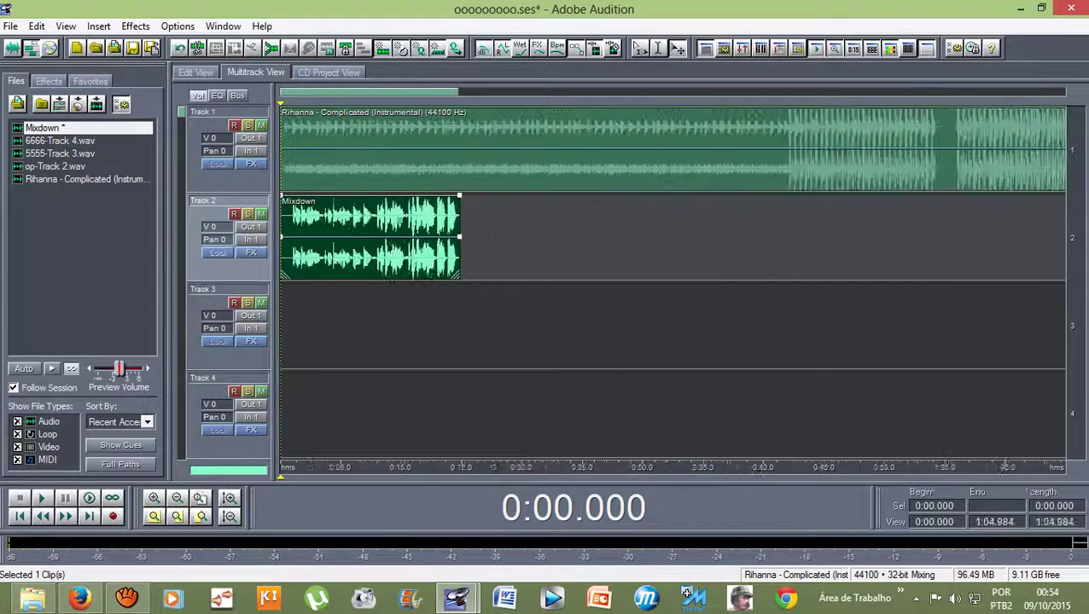
key(minus)
key(minus)
key(minus)
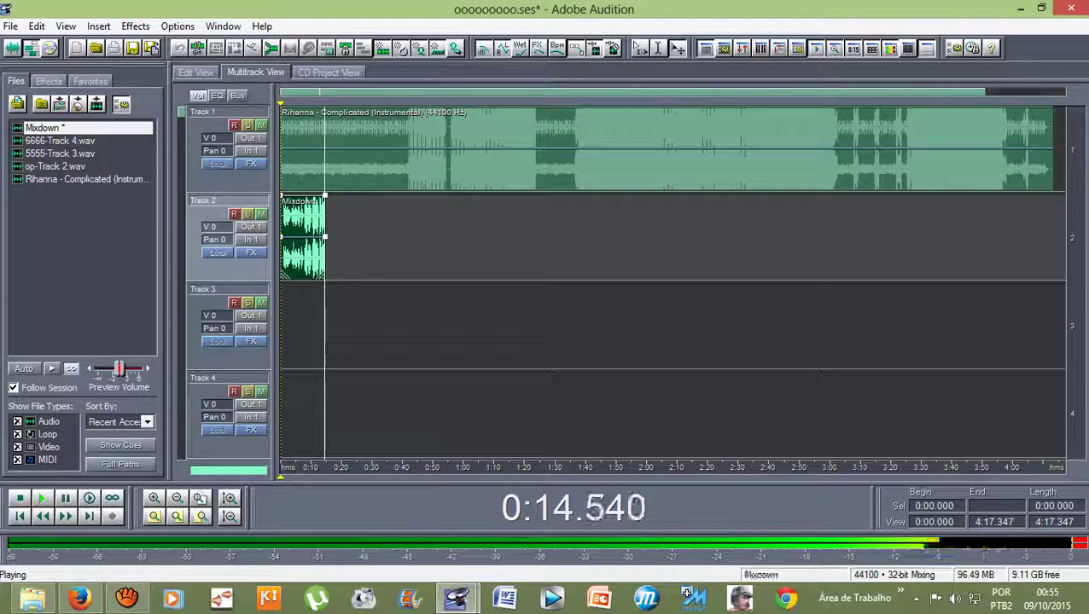
key(space)
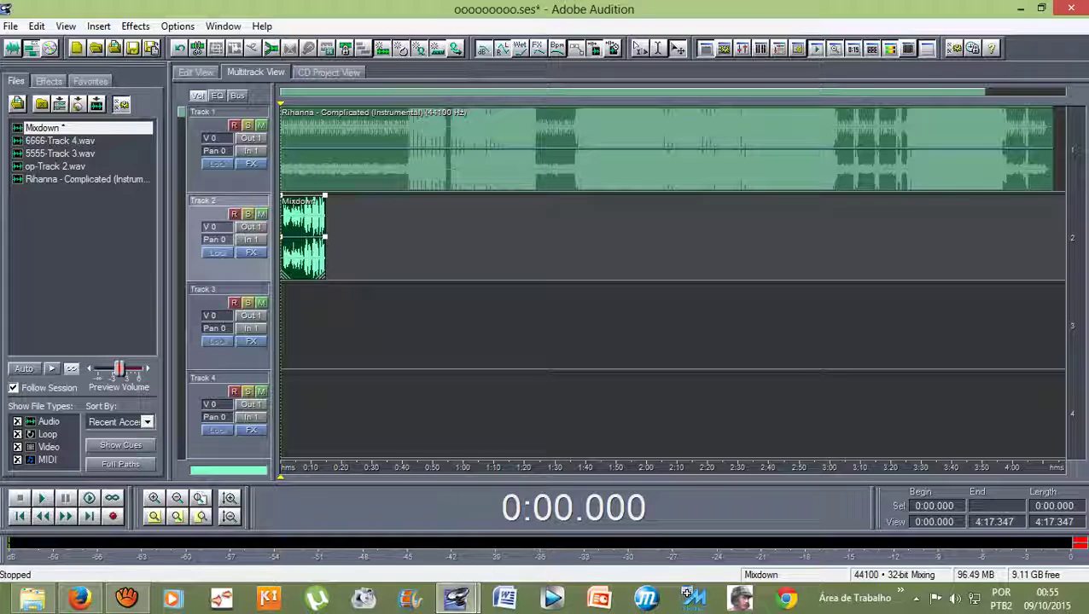
- Open the mixdown for editing and lower the level of the whole file with Amplify/Fade at -2.03 dB
key(F12)
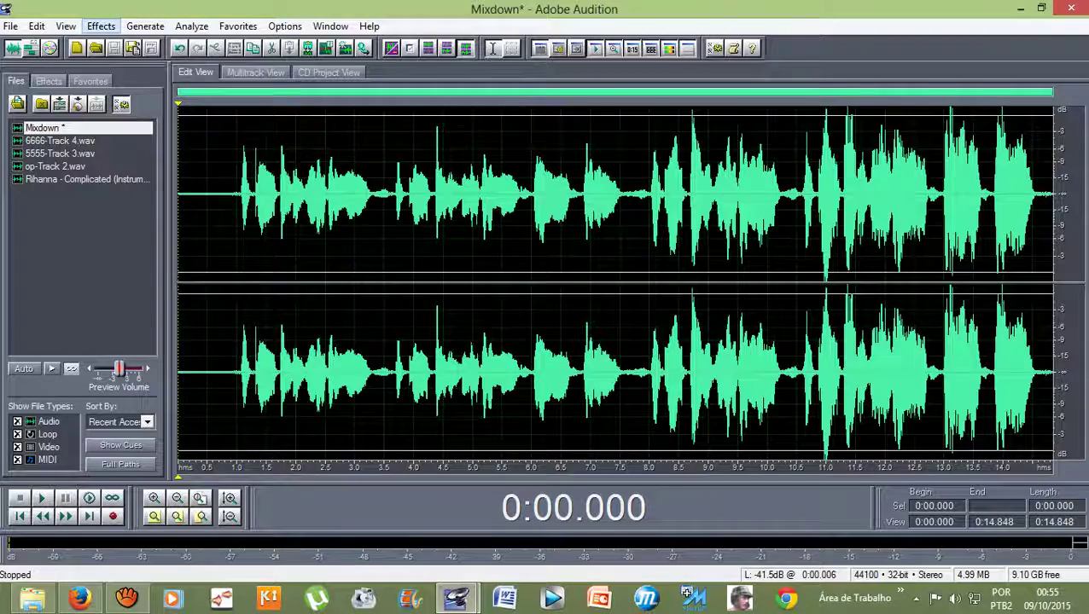
click(101, 26)
mouse_move(132, 103)
key(Down)
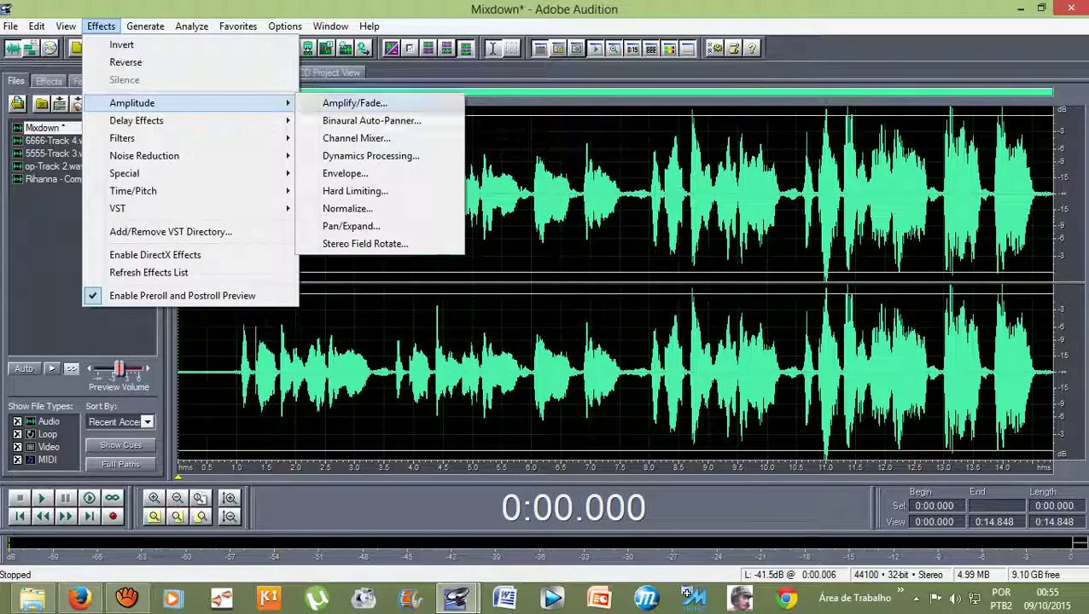
key(Return)
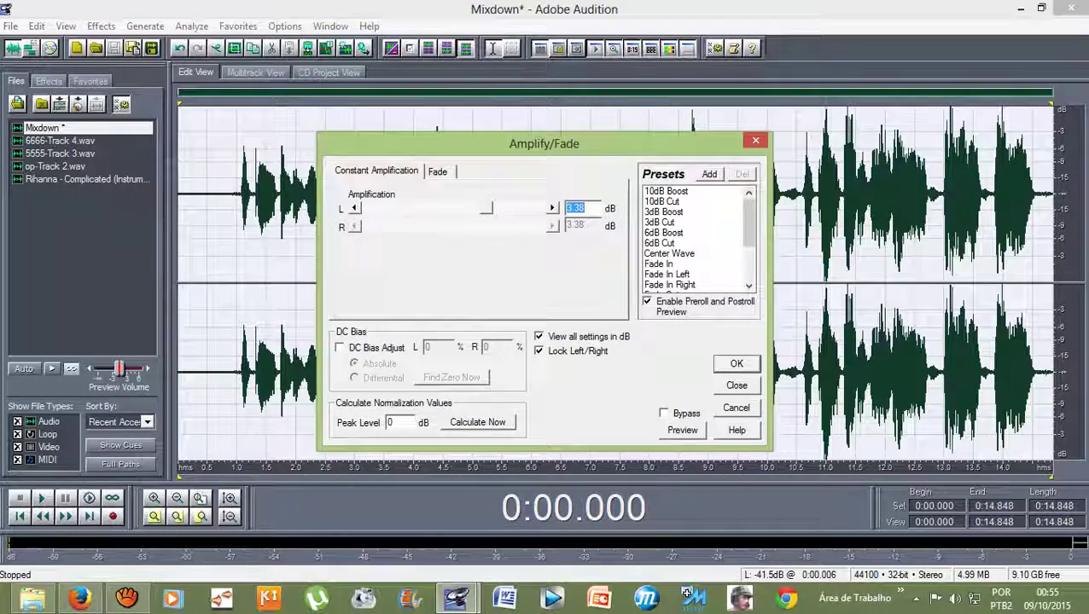
key(Left)
key(Left)
key(Left)
key(Left)
key(Left)
key(Left)
key(Left)
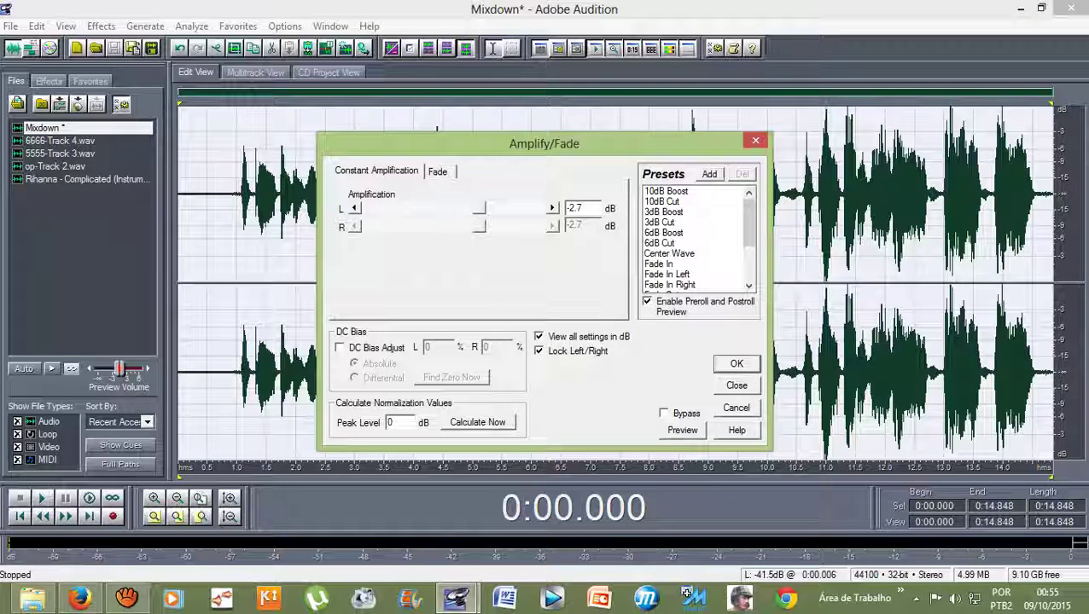
key(Right)
key(Right)
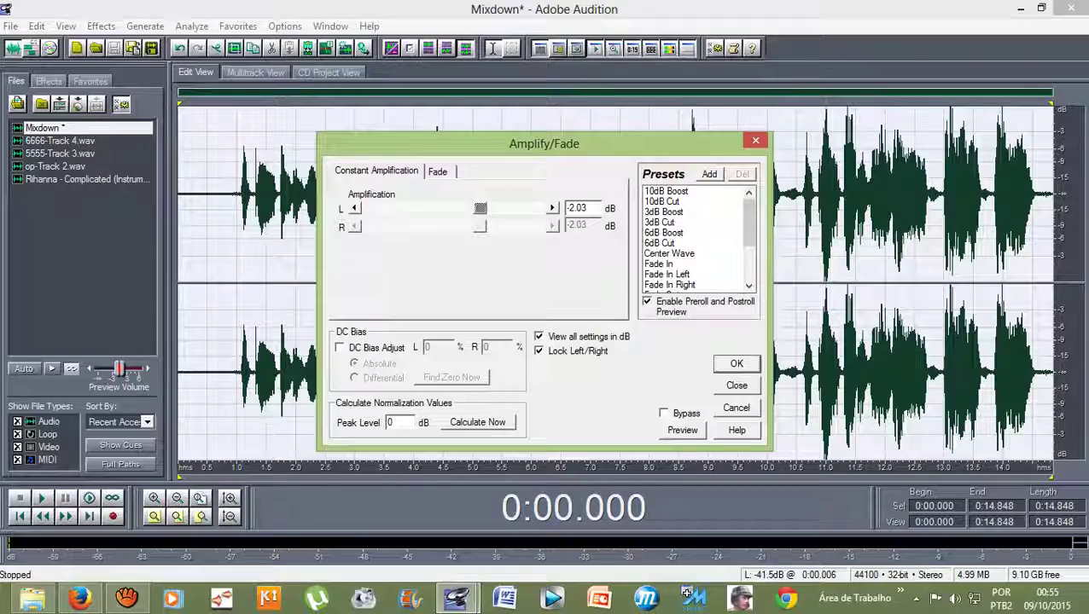
key(Return)
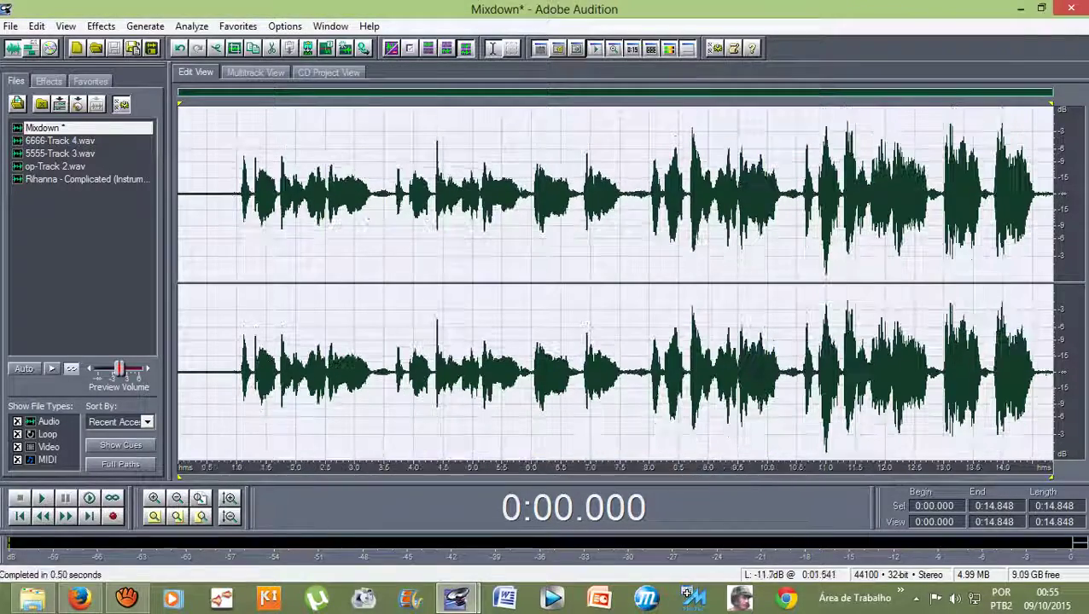
- Play the multitrack session from 1 s to check the reduced vocal level against the instrumental
click(237, 195)
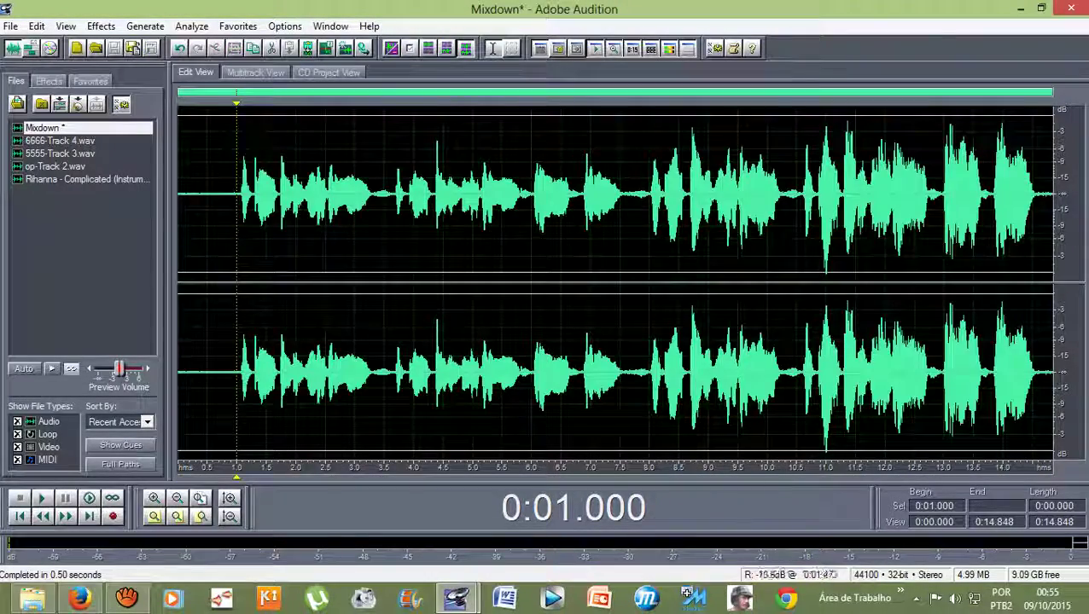
key(F12)
key(space)
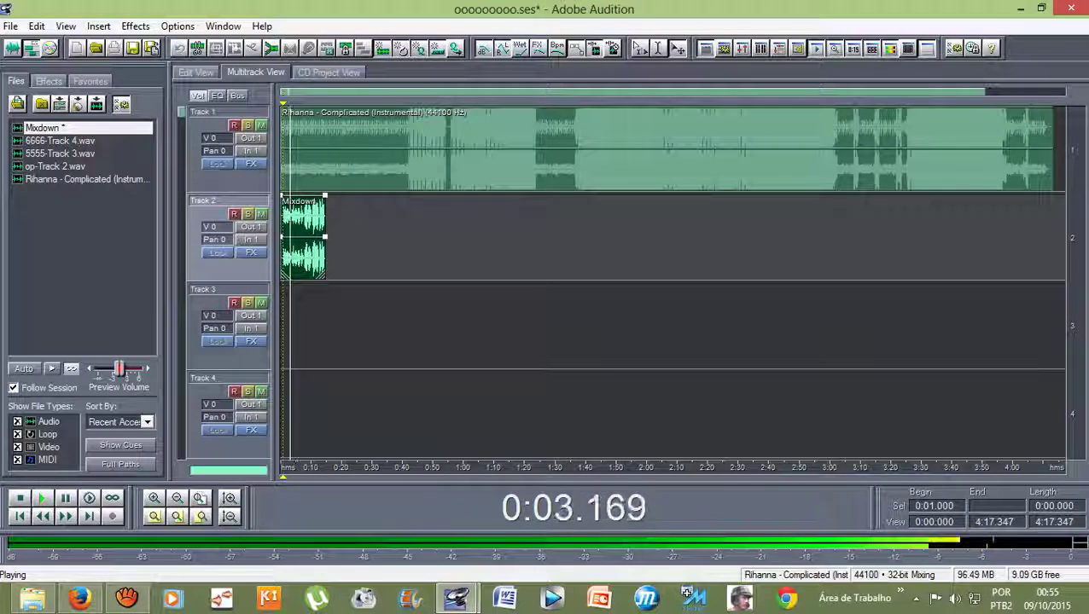
key(space)
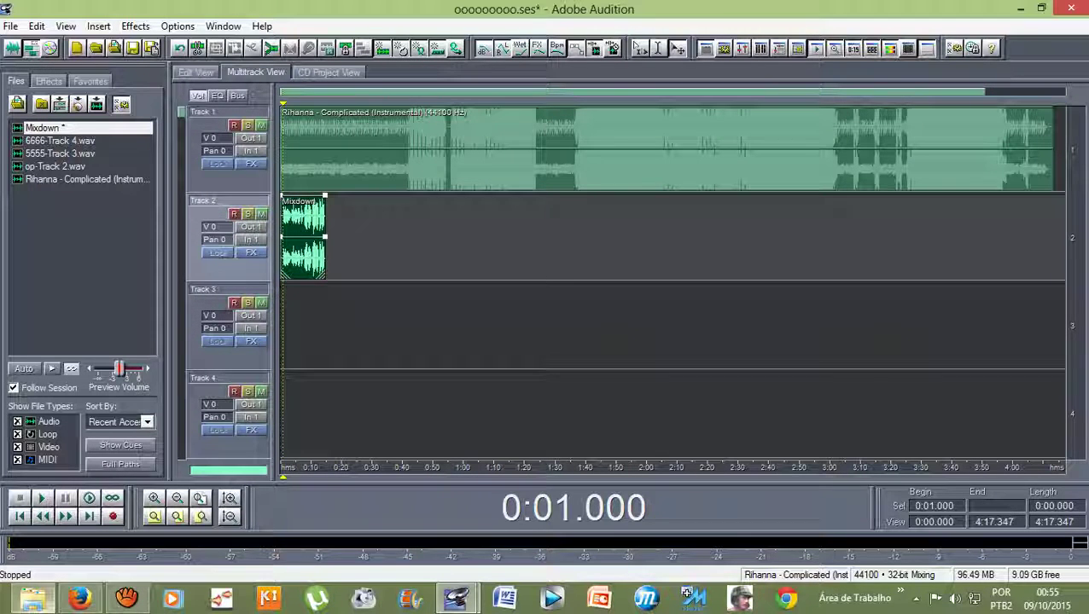
- Switch to Firefox and review the YouTube channel comment asking how to raise all tracks at once
click(80, 600)
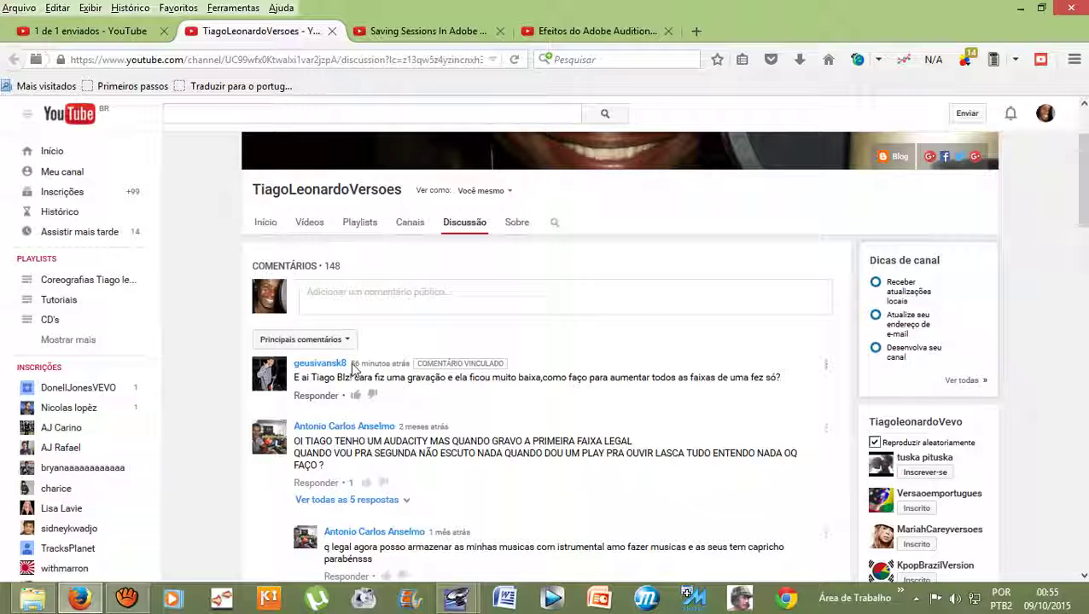
scroll(437, 380, up, 3)
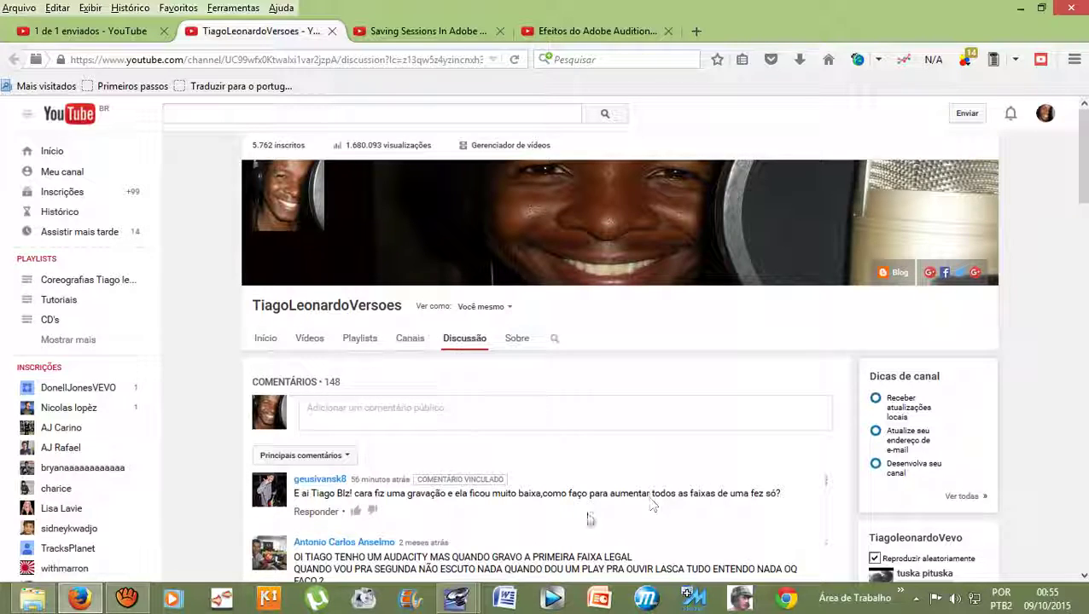
click(128, 599)
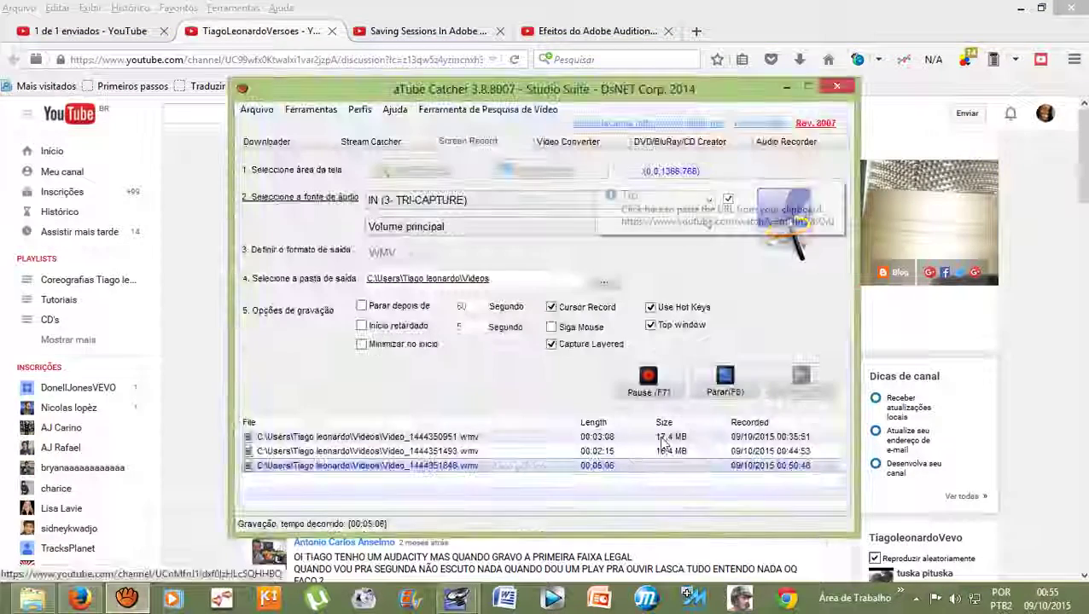